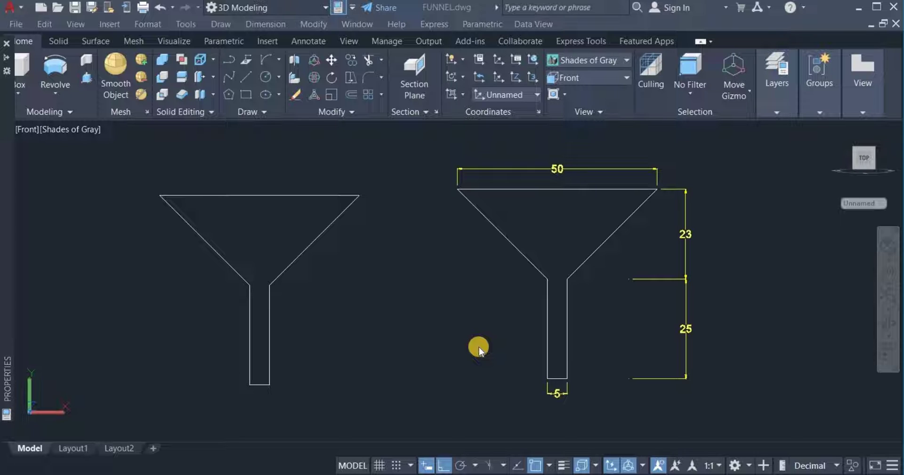
Set the drawing units to Decimal with 0 precision and Millimeters insertion scale.
{"action": "left_click", "coordinate": [448, 313]}
{"action": "key", "text": "Escape"}
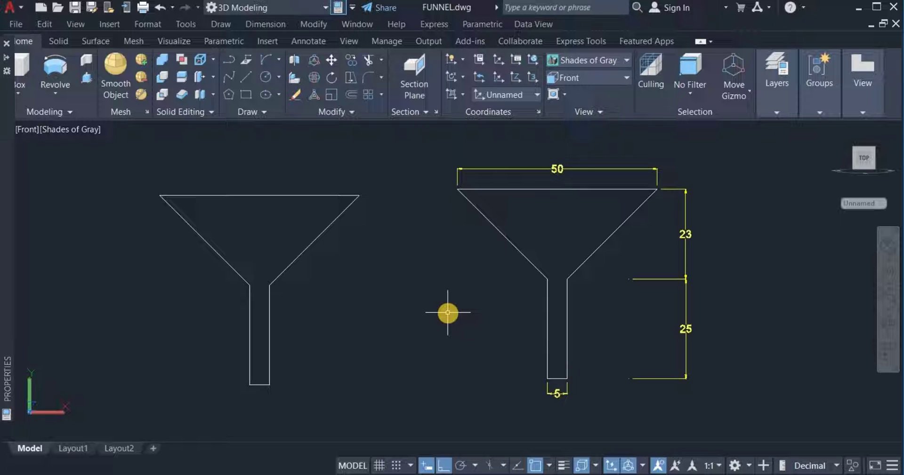
{"action": "type", "text": "U"}
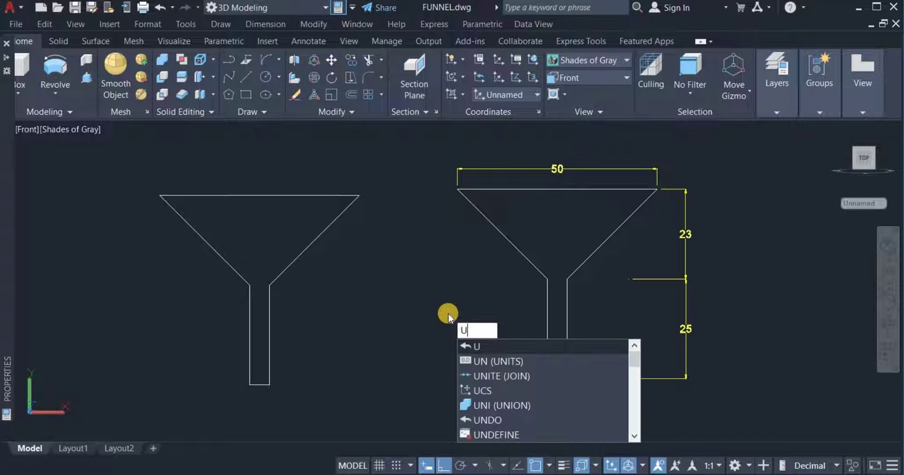
{"action": "left_click", "coordinate": [499, 361]}
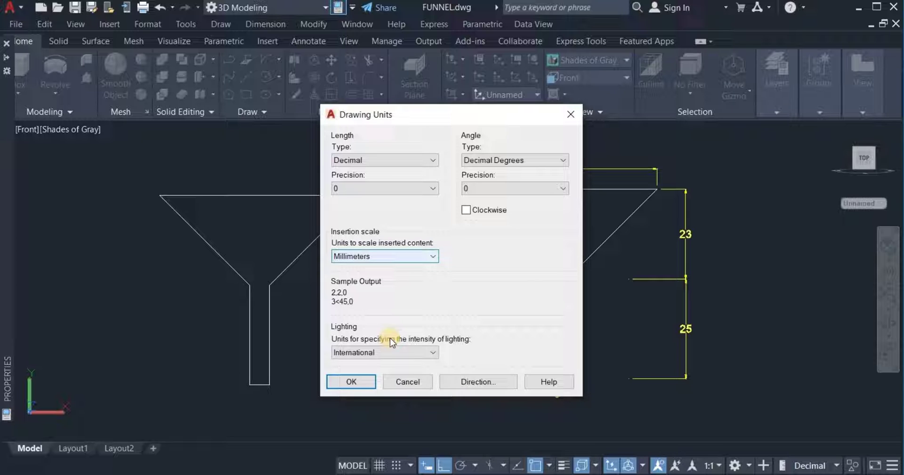
{"action": "left_click", "coordinate": [353, 382]}
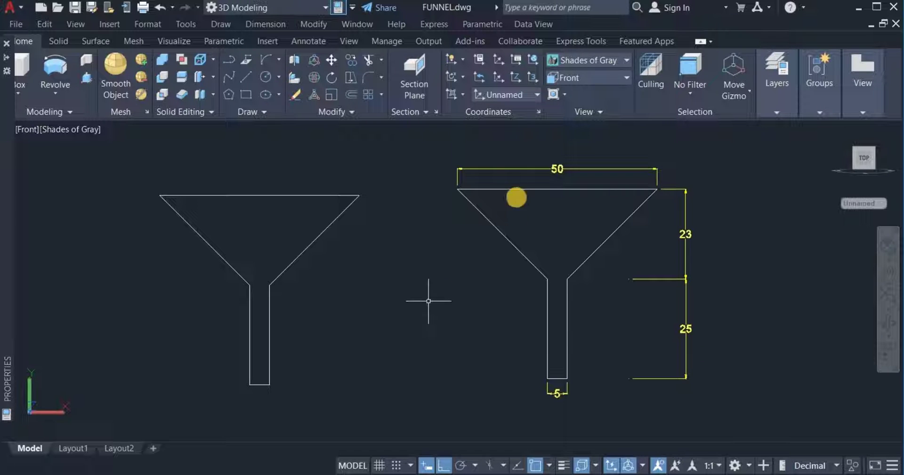
Switch to the SE Isometric view and zoom in on the funnel profiles.
{"action": "left_click", "coordinate": [627, 77]}
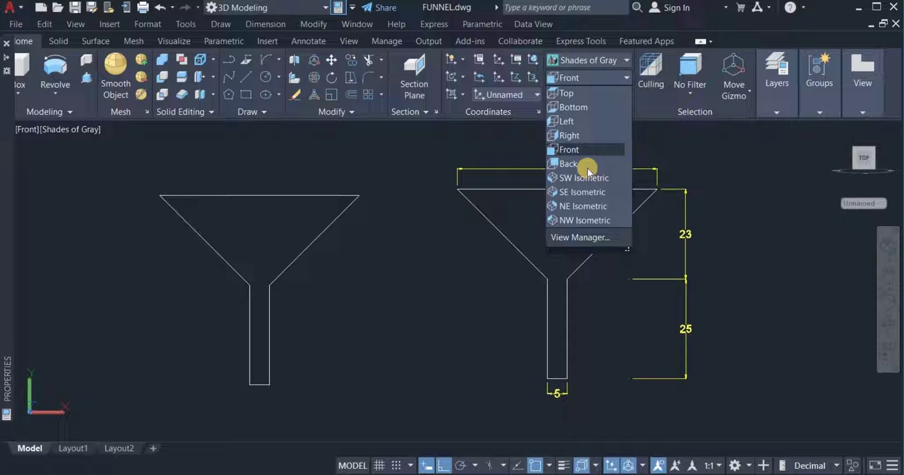
{"action": "left_click", "coordinate": [589, 192]}
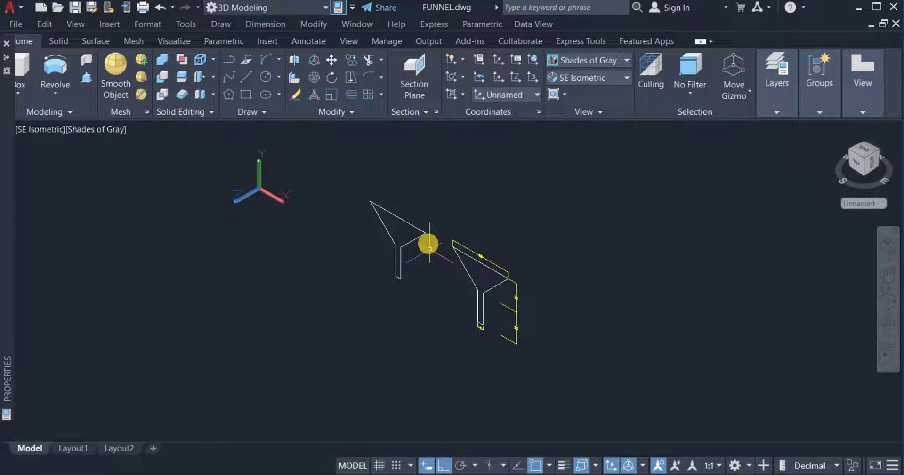
{"action": "scroll", "coordinate": [398, 210], "scroll_direction": "up", "scroll_amount": 2}
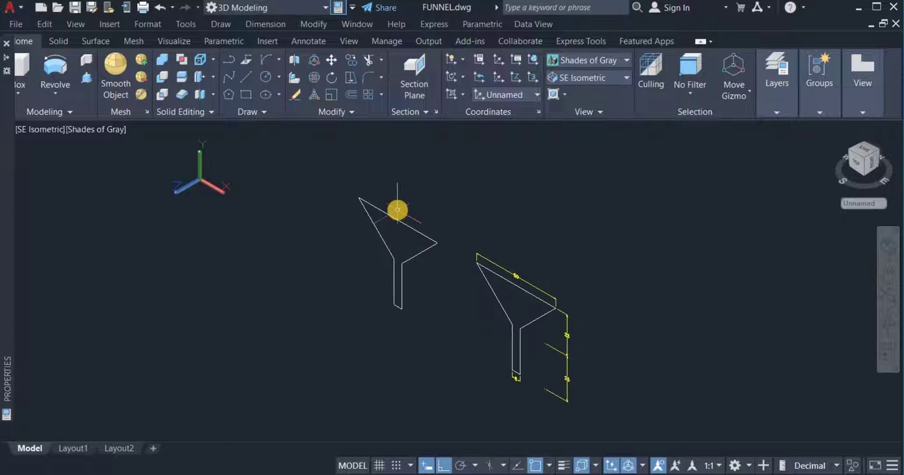
{"action": "scroll", "coordinate": [410, 213], "scroll_direction": "up", "scroll_amount": 3}
{"action": "scroll", "coordinate": [434, 197], "scroll_direction": "down", "scroll_amount": 2}
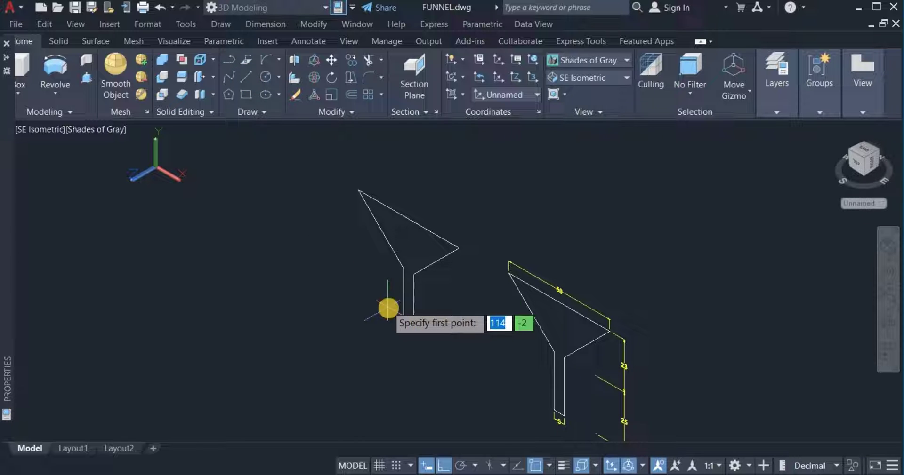
{"action": "scroll", "coordinate": [412, 278], "scroll_direction": "up", "scroll_amount": 3}
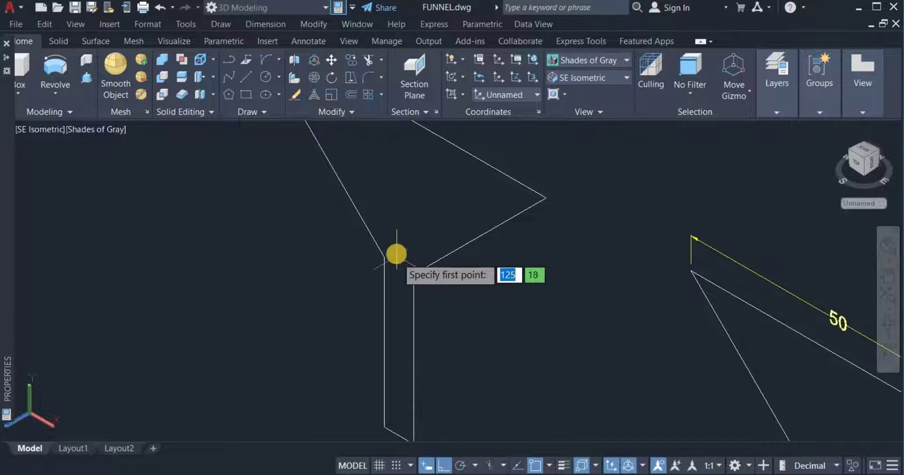
Draw a line from the left funnel's neck corner, then cancel the stray circle.
{"action": "left_click", "coordinate": [386, 265]}
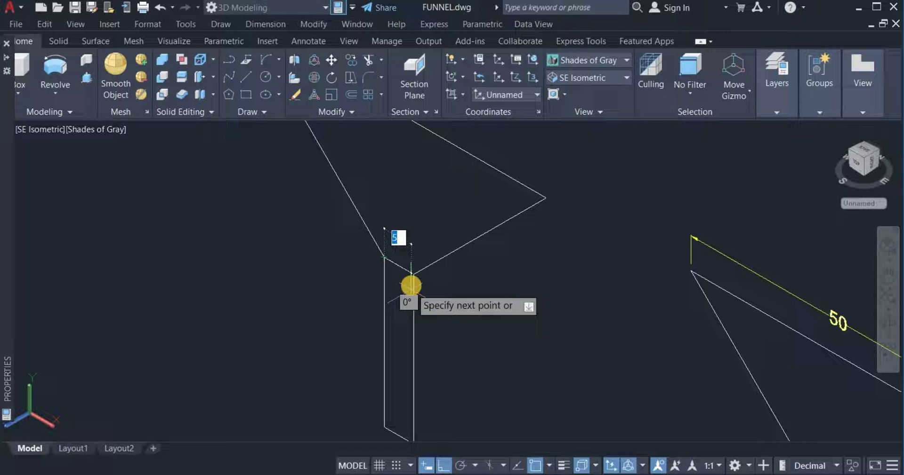
{"action": "right_click", "coordinate": [459, 259]}
{"action": "left_click", "coordinate": [468, 264]}
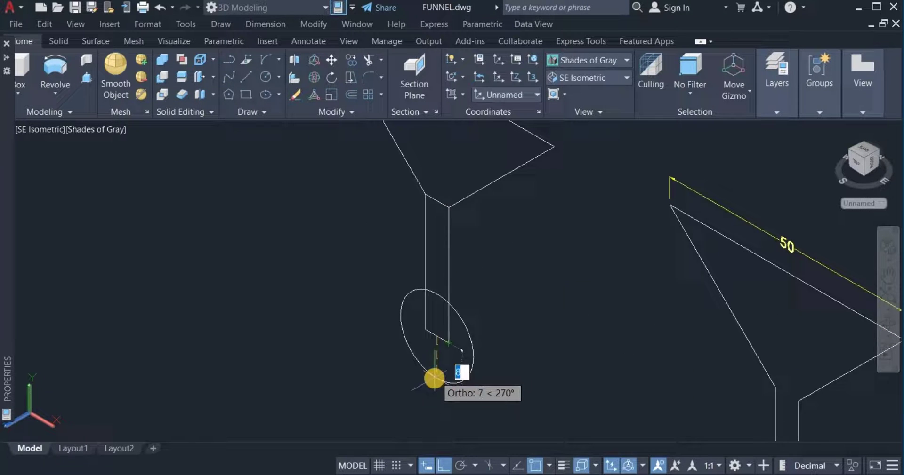
{"action": "key", "text": "Escape"}
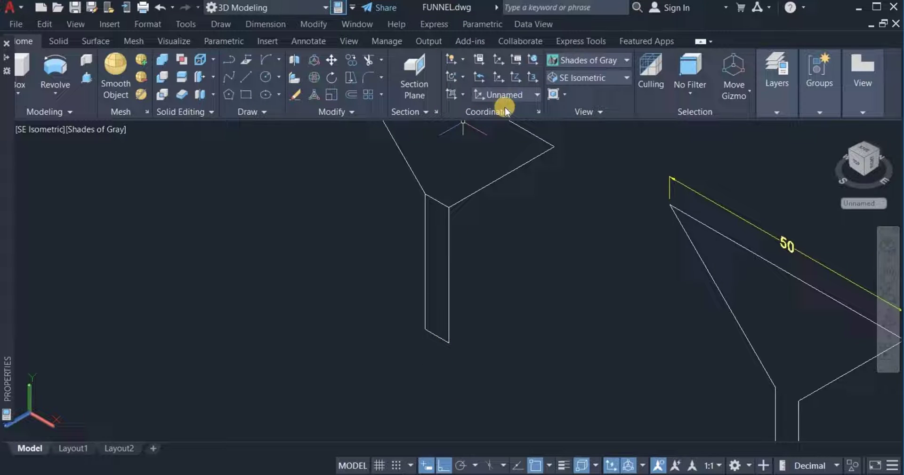
Align the UCS to Top and draw a circle at the left funnel's stem bottom.
{"action": "left_click", "coordinate": [534, 95]}
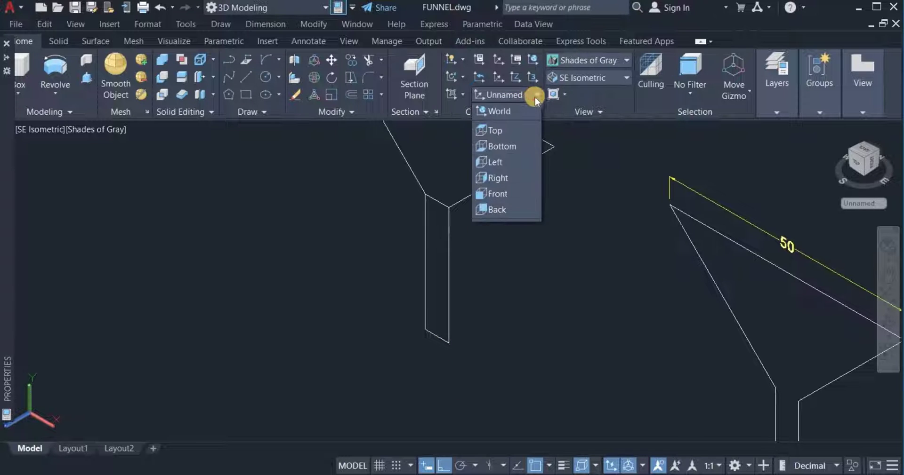
{"action": "left_click", "coordinate": [513, 131]}
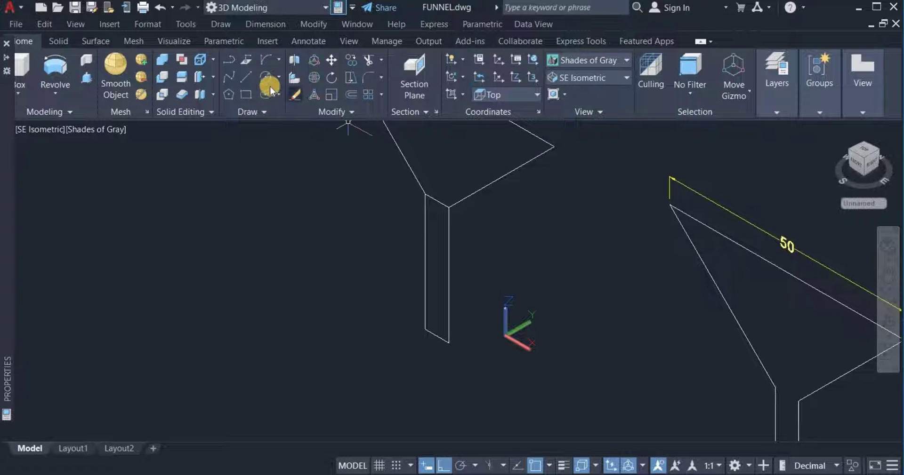
{"action": "left_click", "coordinate": [262, 75]}
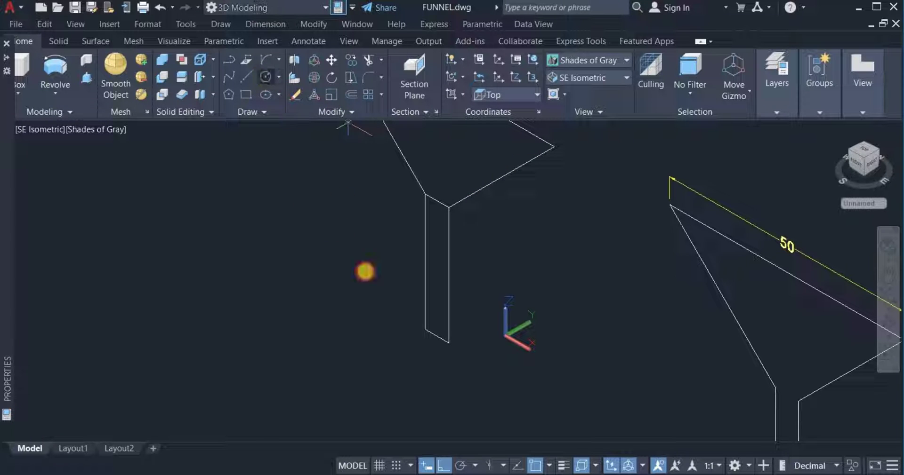
{"action": "left_click", "coordinate": [436, 337]}
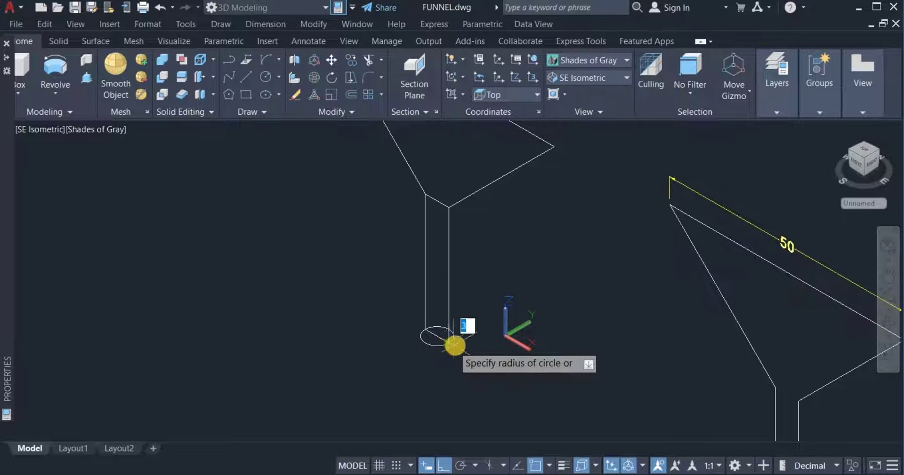
{"action": "left_click", "coordinate": [454, 345]}
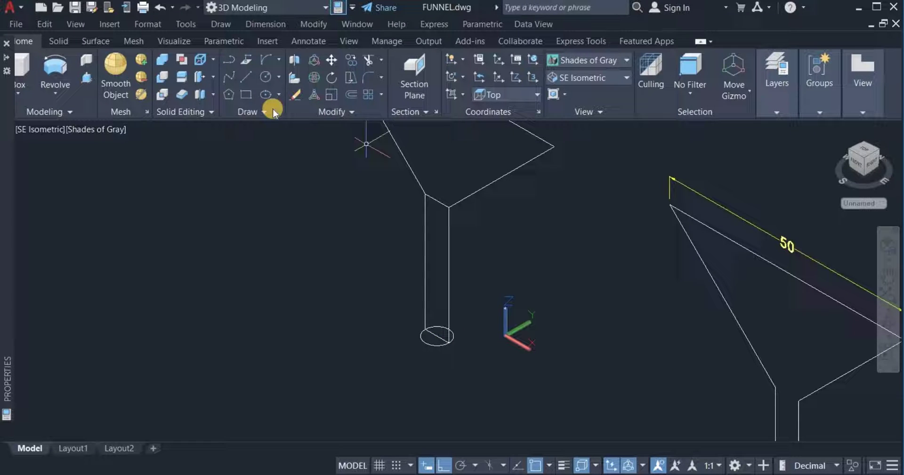
Draw circles at the stem top and at the wide rim, radius 26.
{"action": "left_click", "coordinate": [265, 75]}
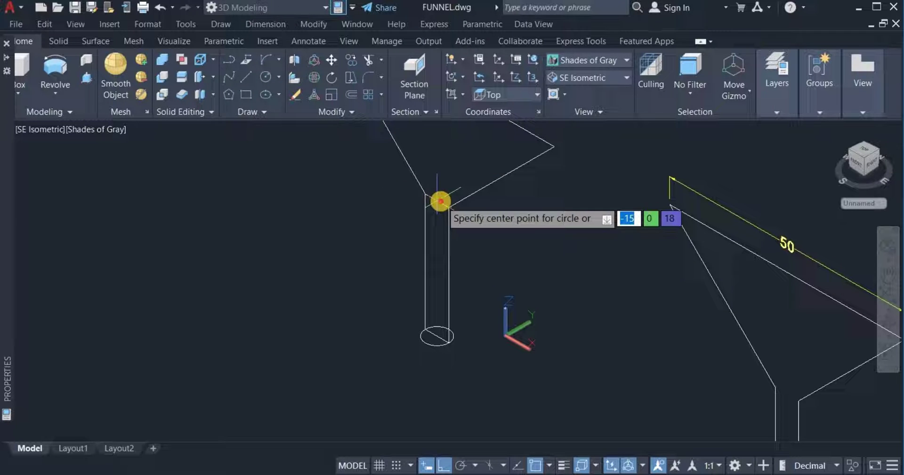
{"action": "left_click", "coordinate": [440, 201]}
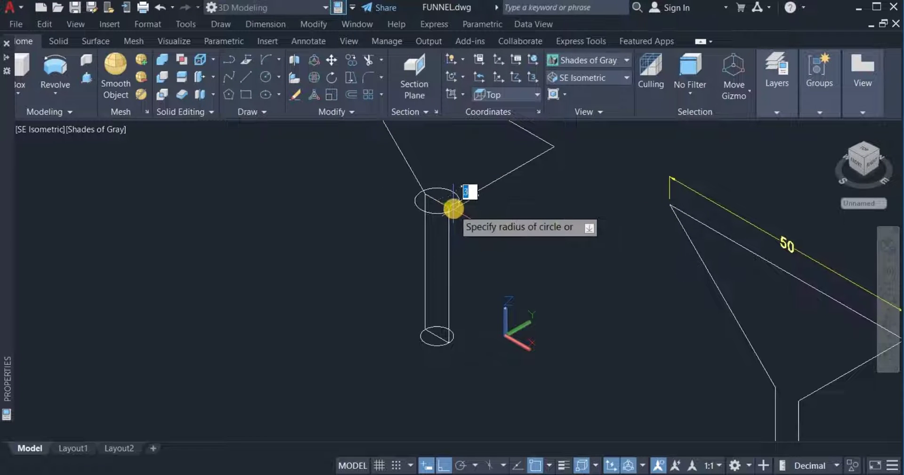
{"action": "key", "text": "Return"}
{"action": "scroll", "coordinate": [449, 209], "scroll_direction": "down", "scroll_amount": 5}
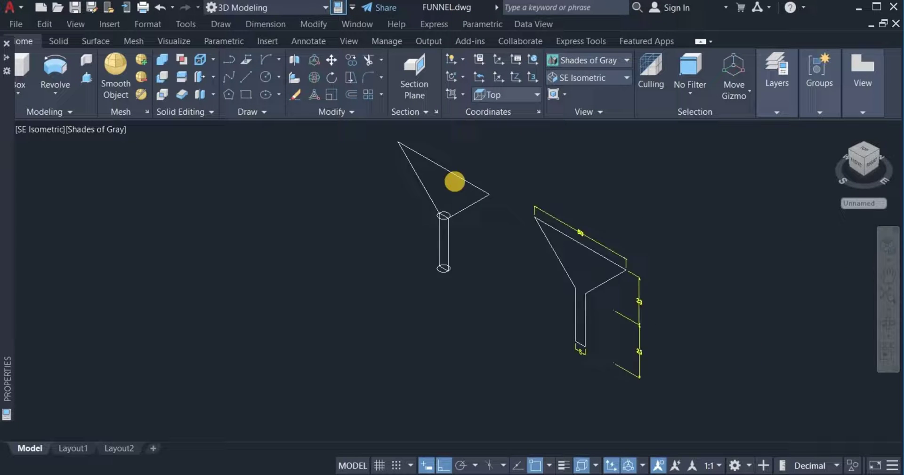
{"action": "scroll", "coordinate": [450, 174], "scroll_direction": "up", "scroll_amount": 3}
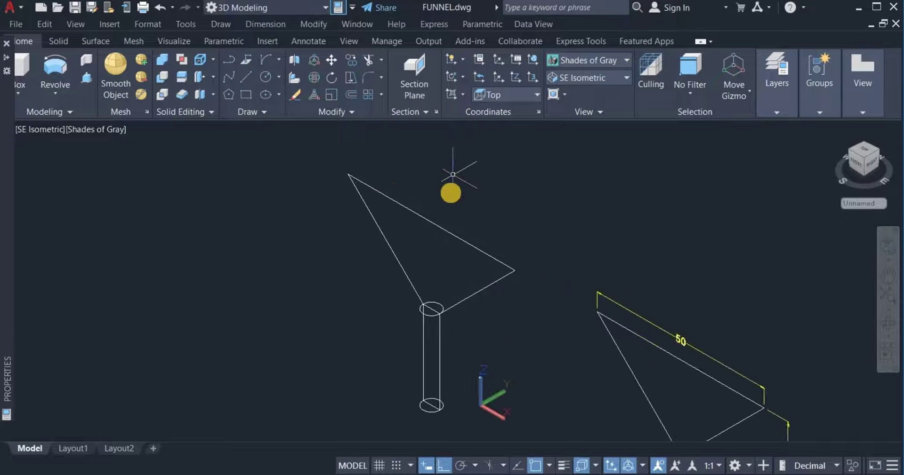
{"action": "left_click", "coordinate": [276, 99]}
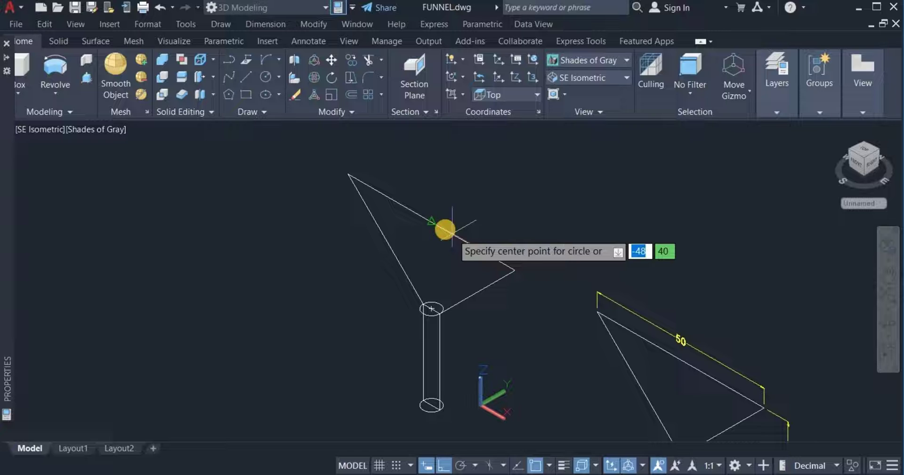
{"action": "left_click", "coordinate": [431, 222]}
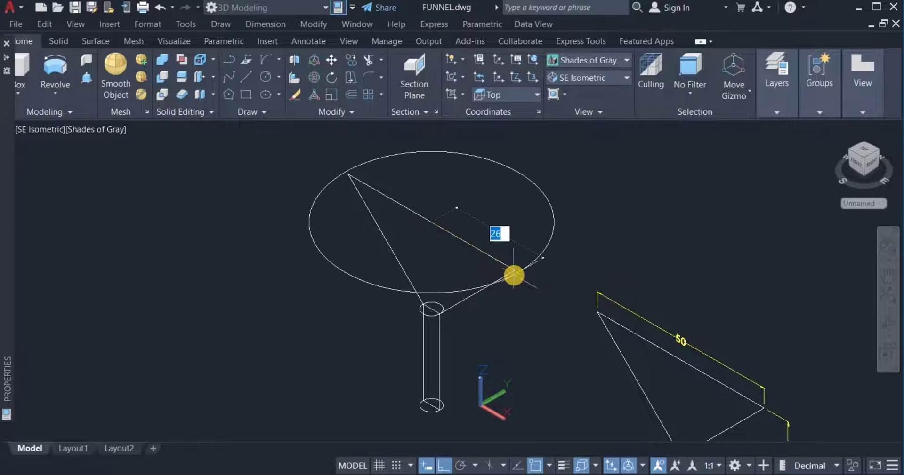
{"action": "key", "text": "Escape"}
{"action": "scroll", "coordinate": [506, 270], "scroll_direction": "down", "scroll_amount": 2}
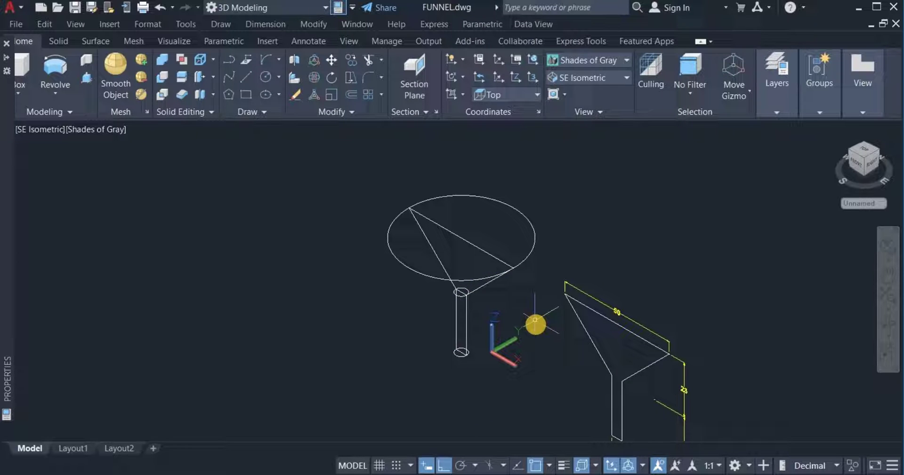
{"action": "scroll", "coordinate": [533, 322], "scroll_direction": "up", "scroll_amount": 2}
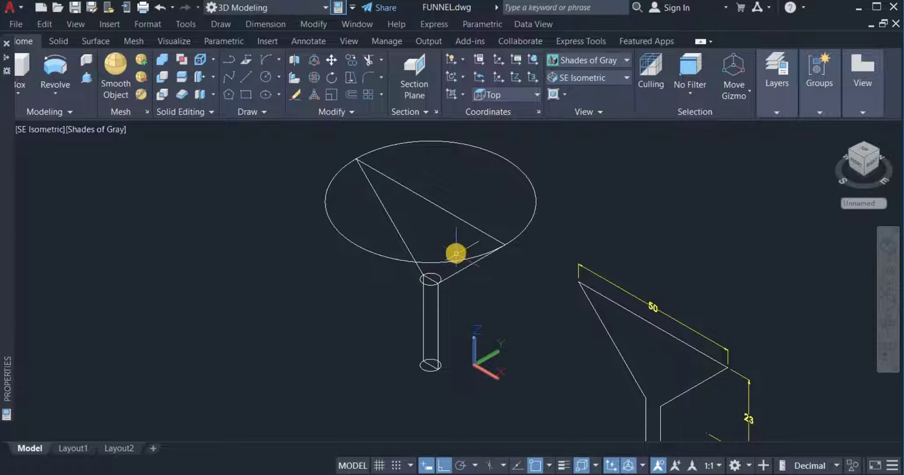
Loft a cone from the large top ellipse down to the spout's top circle.
{"action": "left_click", "coordinate": [64, 114]}
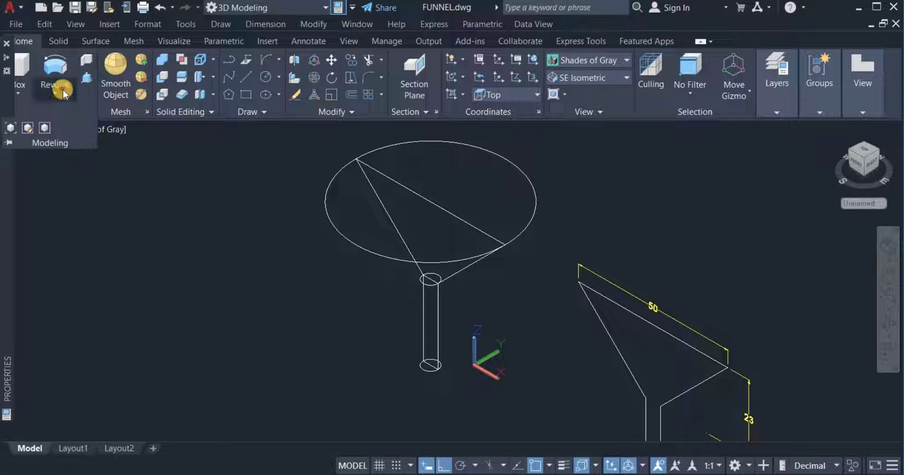
{"action": "left_click", "coordinate": [65, 95]}
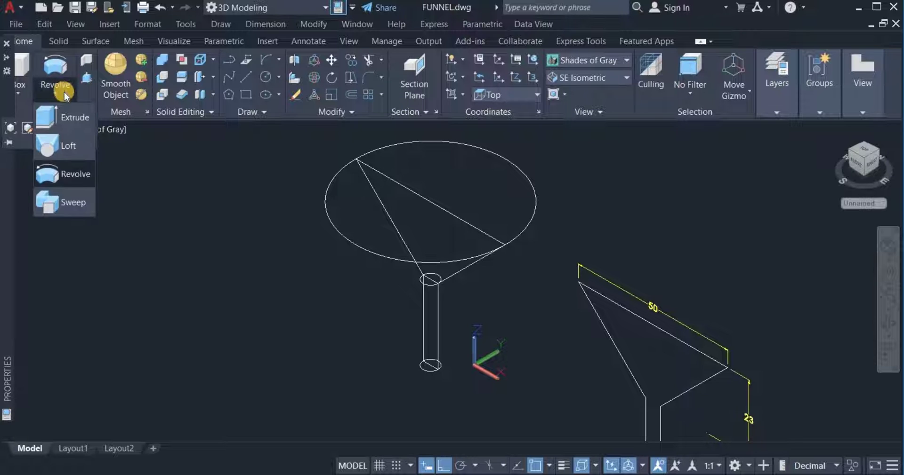
{"action": "left_click", "coordinate": [61, 144]}
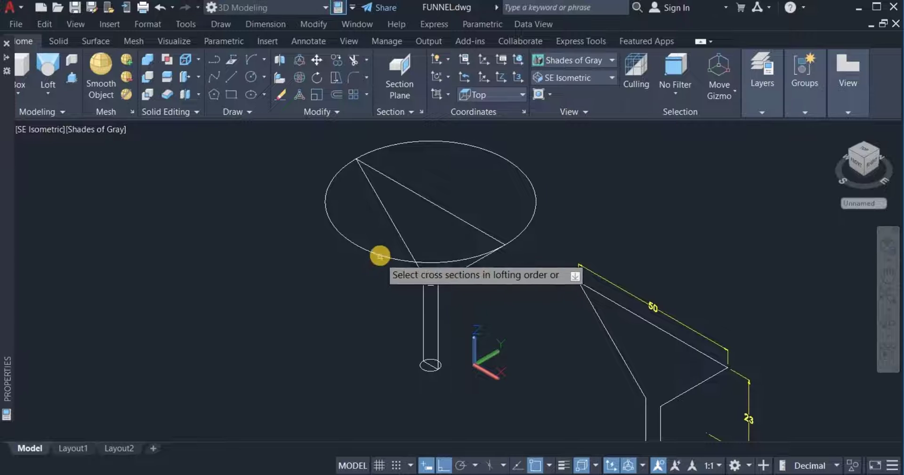
{"action": "left_click", "coordinate": [367, 250]}
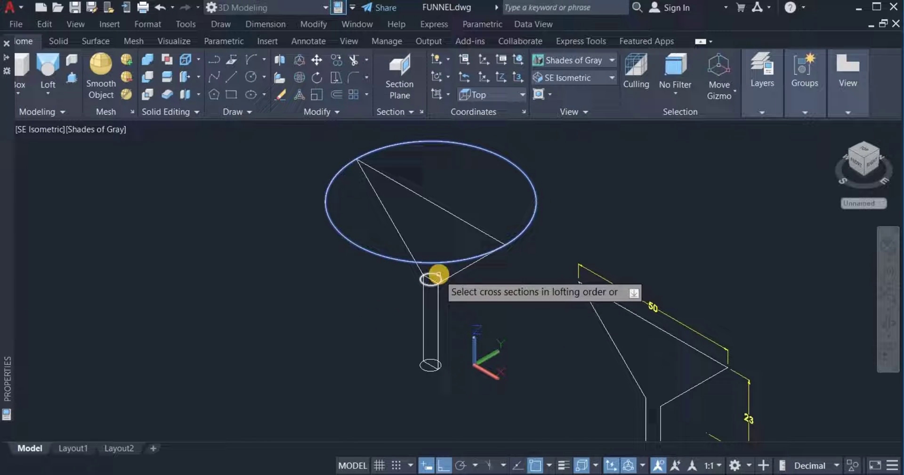
{"action": "left_click", "coordinate": [436, 277]}
{"action": "right_click", "coordinate": [478, 293]}
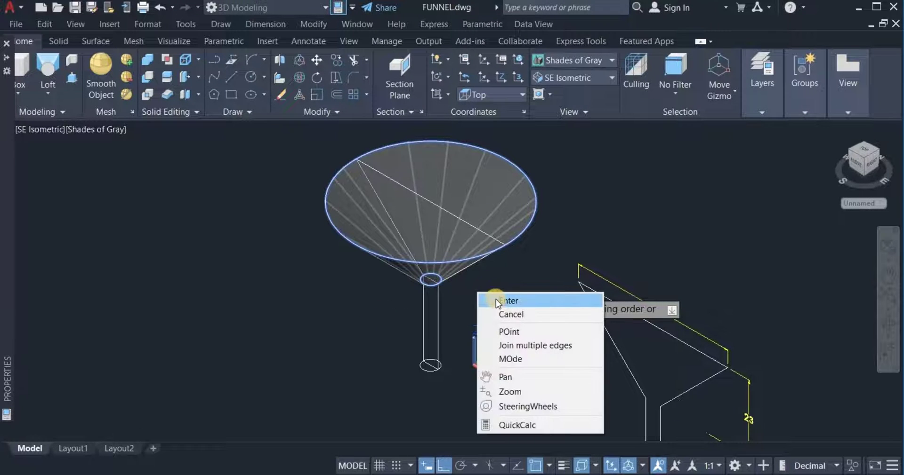
{"action": "left_click", "coordinate": [495, 303]}
{"action": "right_click", "coordinate": [490, 295]}
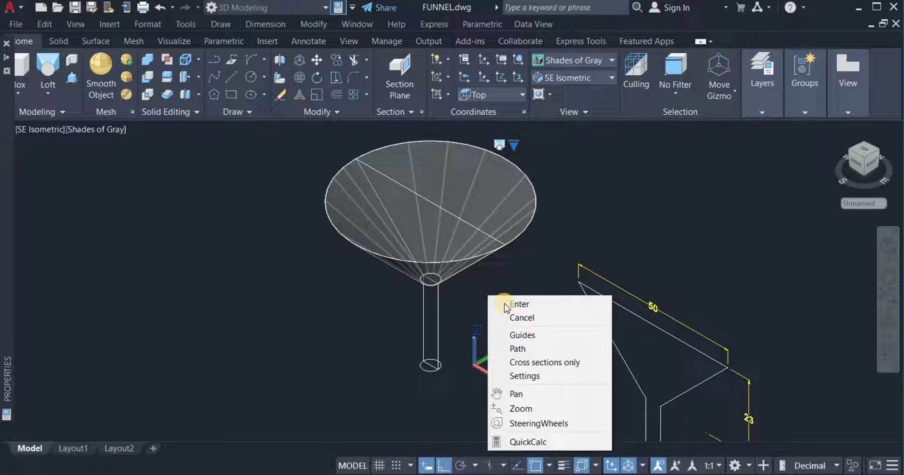
{"action": "left_click", "coordinate": [502, 304]}
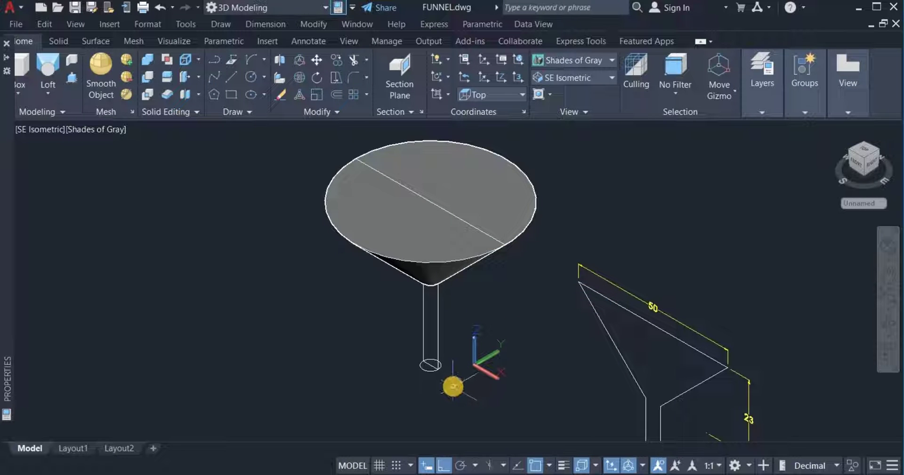
{"action": "scroll", "coordinate": [452, 383], "scroll_direction": "up", "scroll_amount": 2}
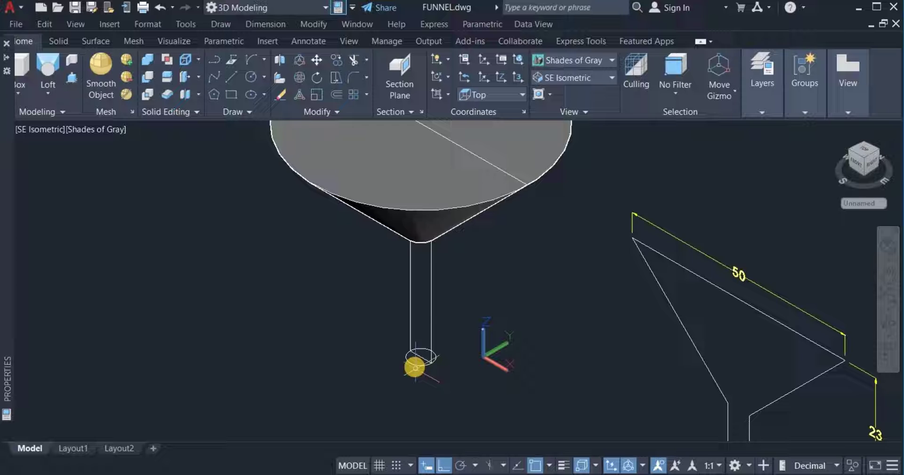
{"action": "scroll", "coordinate": [440, 317], "scroll_direction": "down", "scroll_amount": 4}
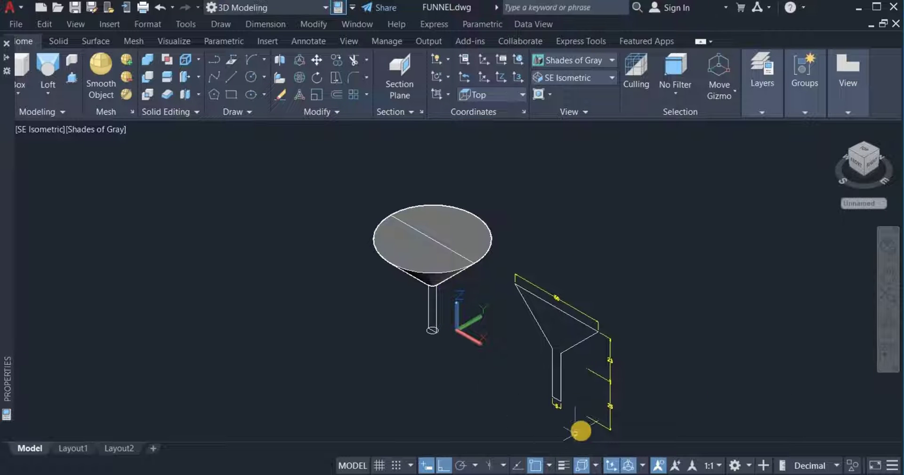
{"action": "scroll", "coordinate": [585, 428], "scroll_direction": "up", "scroll_amount": 3}
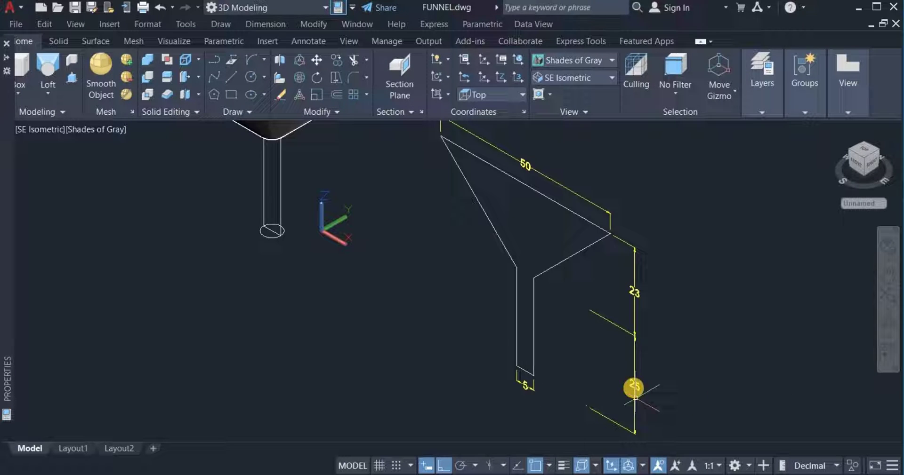
{"action": "scroll", "coordinate": [630, 386], "scroll_direction": "down", "scroll_amount": 5}
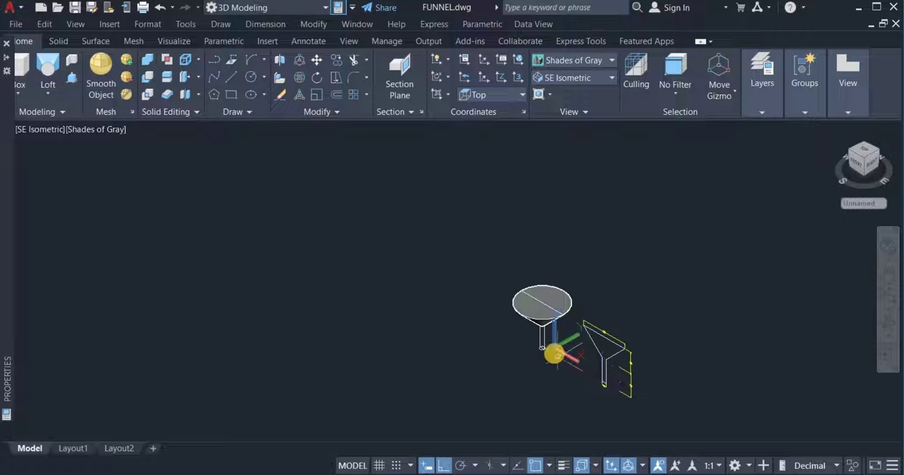
{"action": "scroll", "coordinate": [553, 350], "scroll_direction": "up", "scroll_amount": 2}
{"action": "scroll", "coordinate": [557, 350], "scroll_direction": "up", "scroll_amount": 4}
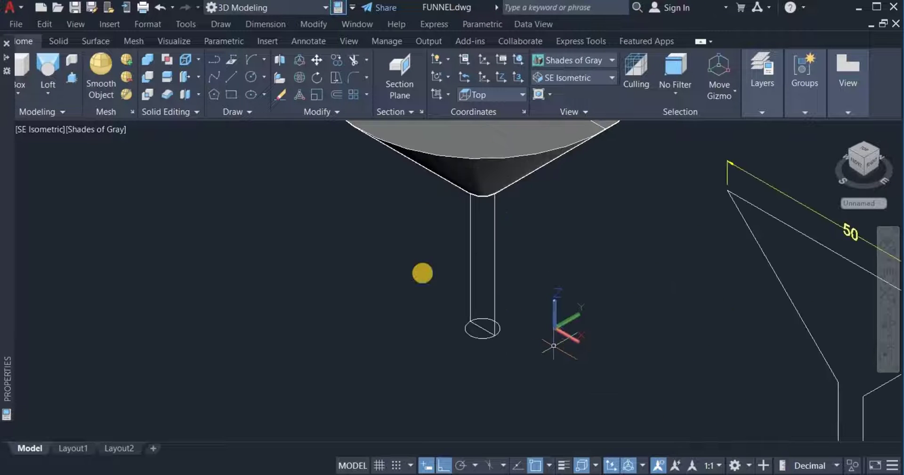
Extrude the spout's bottom circle 25 units into a solid cylinder.
{"action": "left_click", "coordinate": [50, 97]}
{"action": "left_click", "coordinate": [53, 114]}
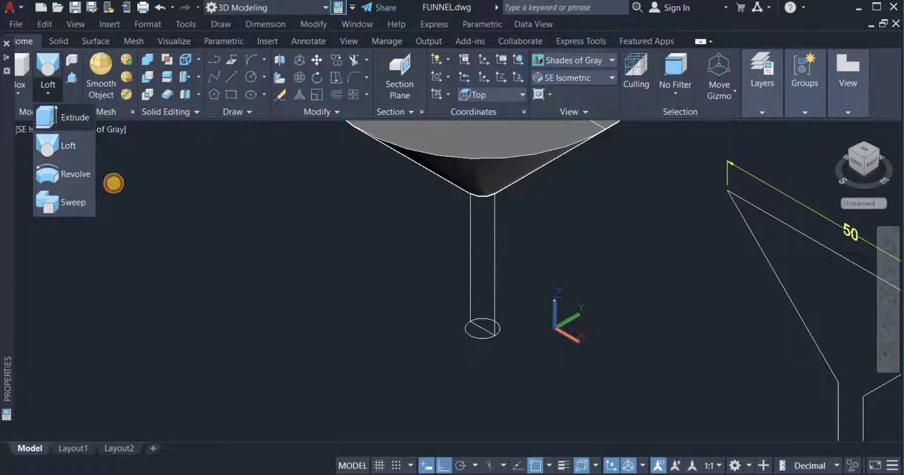
{"action": "left_click", "coordinate": [480, 337]}
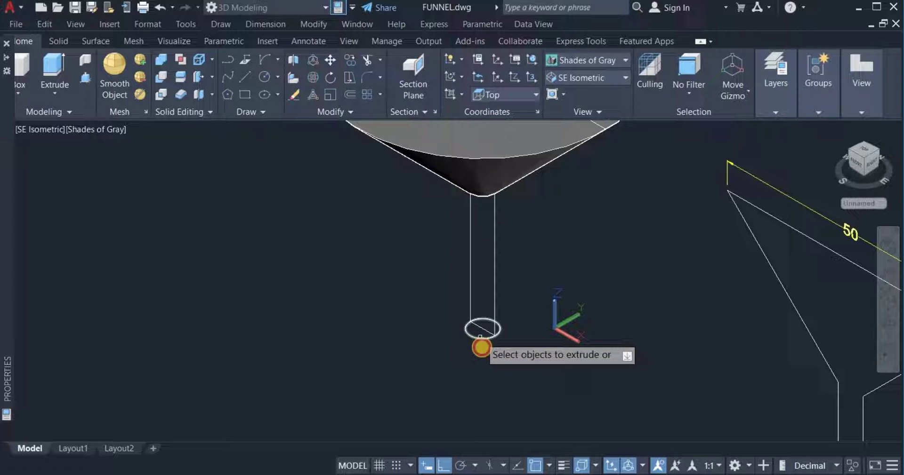
{"action": "right_click", "coordinate": [483, 356]}
{"action": "left_click", "coordinate": [508, 361]}
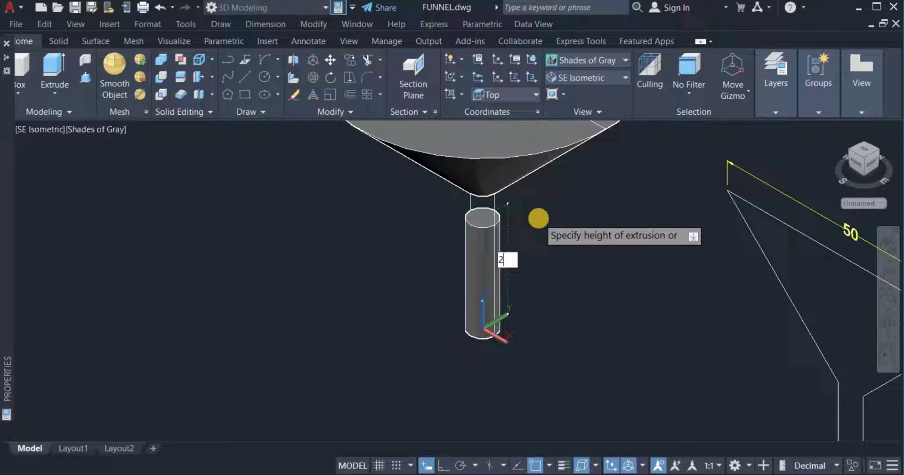
{"action": "key", "text": "Return"}
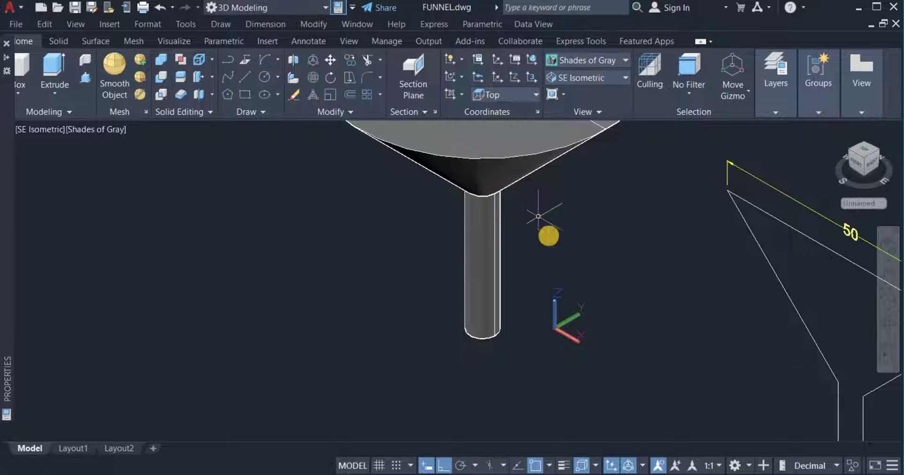
{"action": "scroll", "coordinate": [547, 235], "scroll_direction": "down", "scroll_amount": 2}
{"action": "scroll", "coordinate": [598, 188], "scroll_direction": "down", "scroll_amount": 2}
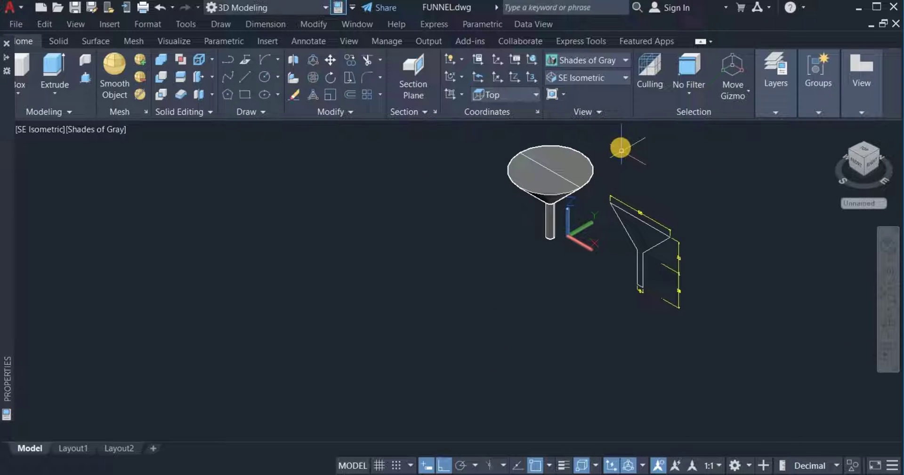
{"action": "scroll", "coordinate": [621, 140], "scroll_direction": "up", "scroll_amount": 2}
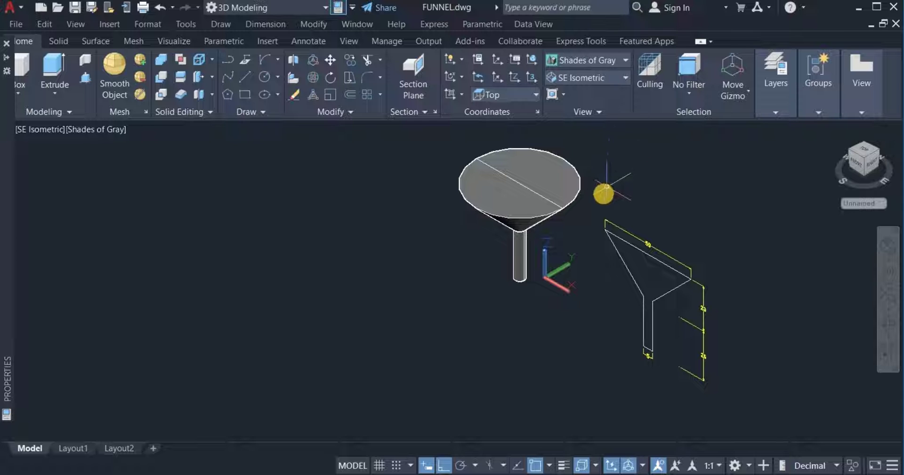
Move the window-selected dimensioned funnel profile up and to the right of the lofted funnel.
{"action": "left_click", "coordinate": [598, 199]}
{"action": "left_click", "coordinate": [763, 401]}
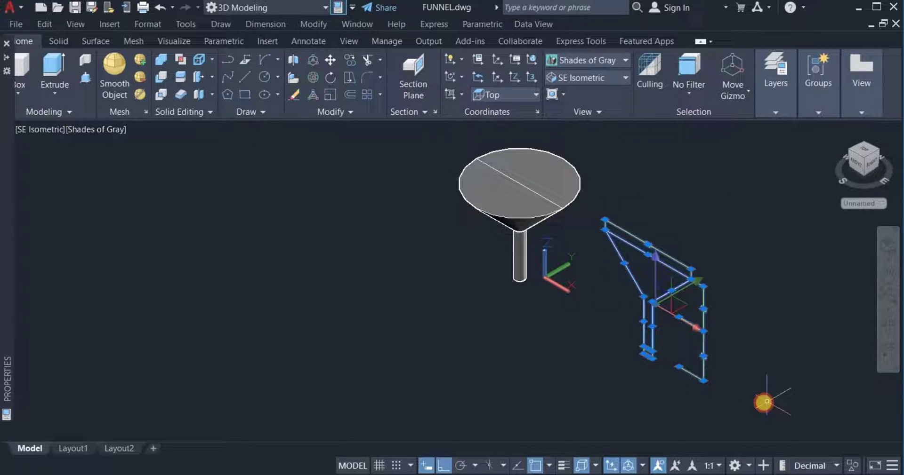
{"action": "key", "text": "m"}
{"action": "key", "text": "Return"}
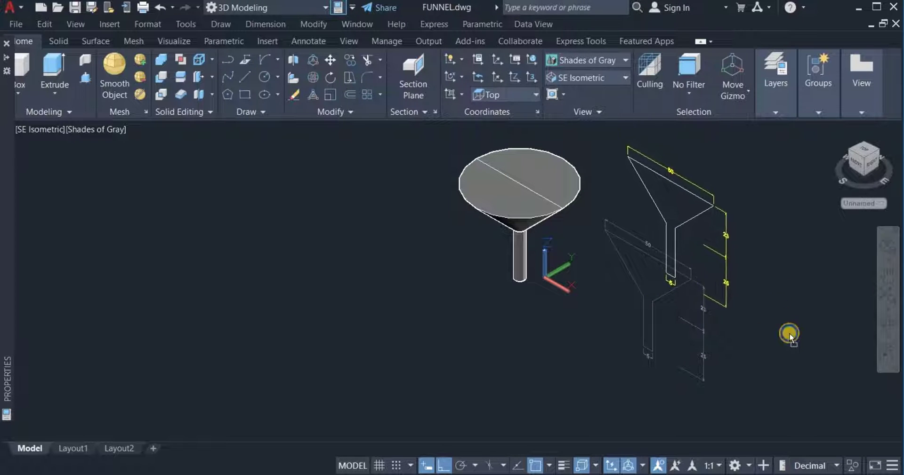
{"action": "right_click_drag", "start_coordinate": [792, 335], "coordinate": [792, 336]}
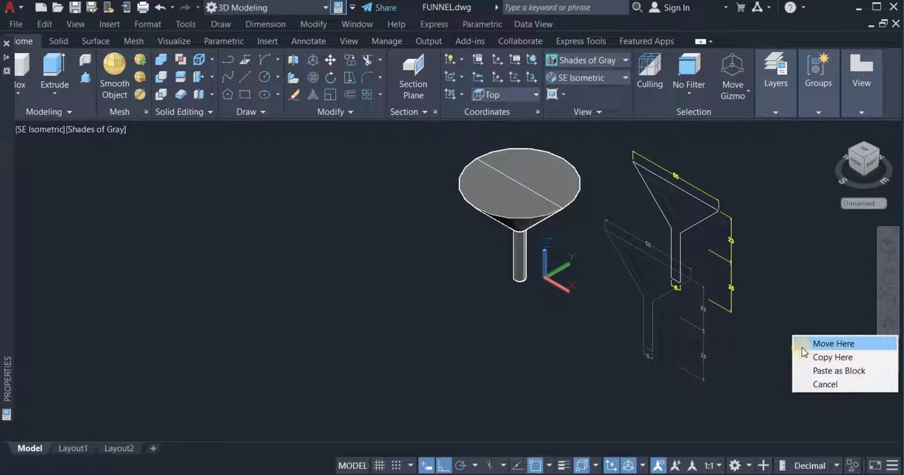
{"action": "left_click", "coordinate": [801, 344]}
{"action": "right_click", "coordinate": [783, 280]}
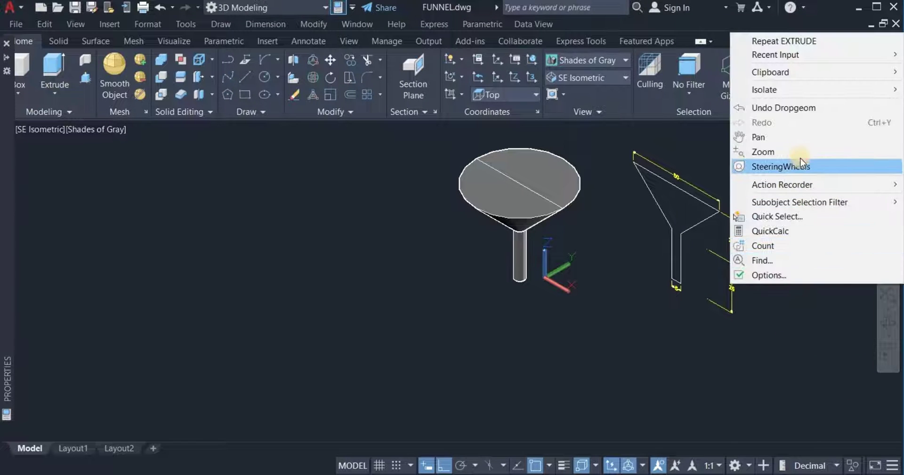
{"action": "left_click", "coordinate": [795, 137]}
{"action": "left_click_drag", "start_coordinate": [713, 232], "coordinate": [490, 300]}
{"action": "left_click_drag", "start_coordinate": [539, 250], "coordinate": [535, 313]}
{"action": "right_click", "coordinate": [583, 195]}
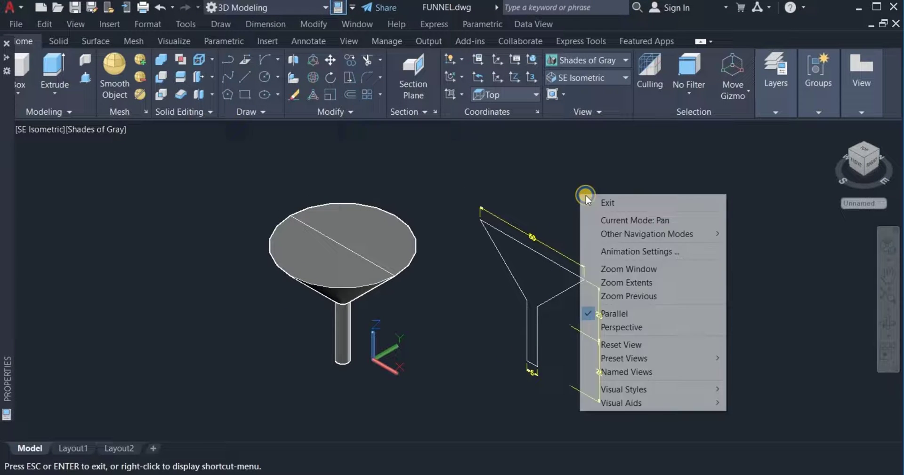
{"action": "left_click", "coordinate": [594, 203]}
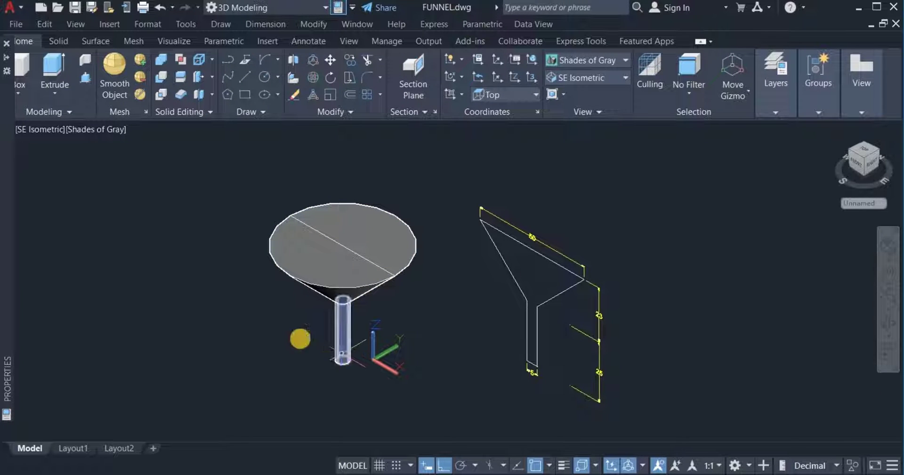
Union the funnel cone and the stem cylinder into a single solid.
{"action": "left_click", "coordinate": [160, 63]}
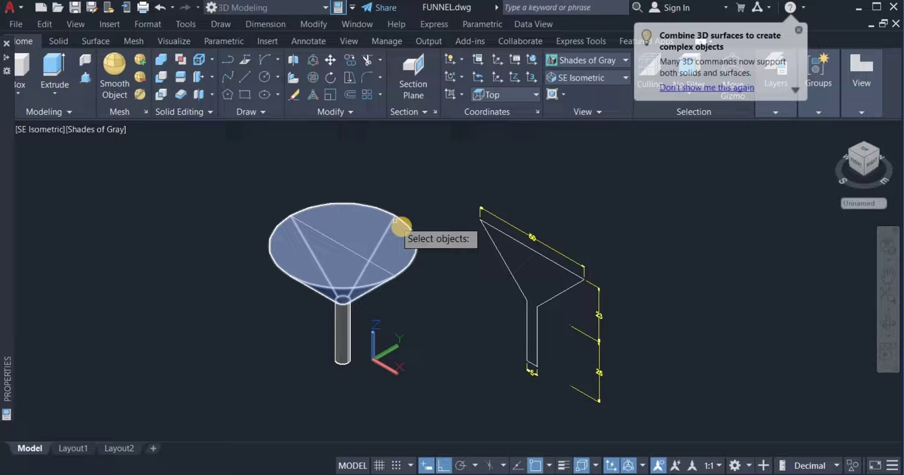
{"action": "left_click", "coordinate": [401, 228]}
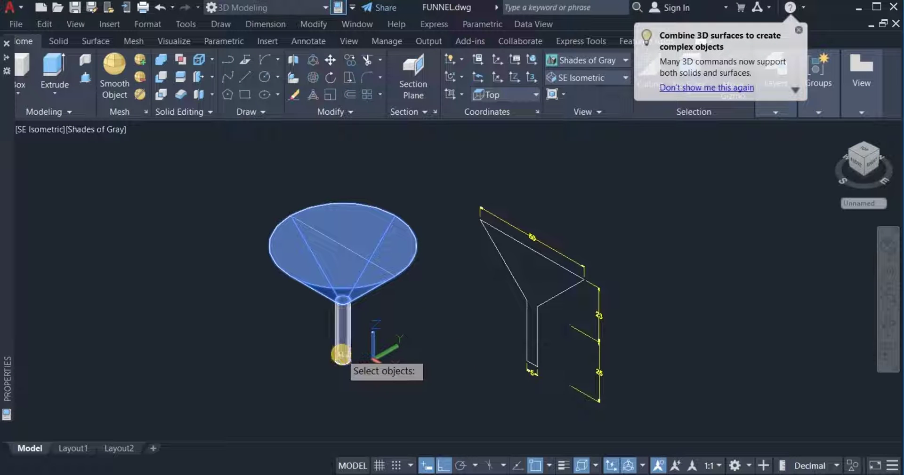
{"action": "left_click", "coordinate": [341, 354]}
{"action": "key", "text": "Return"}
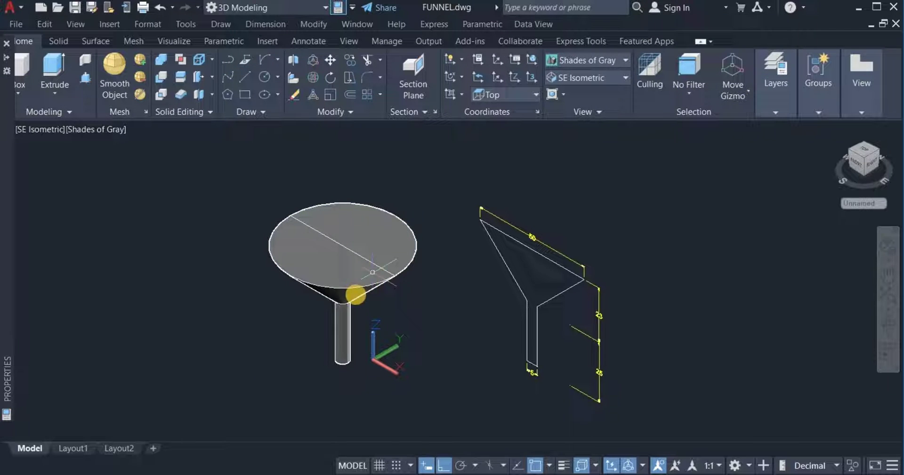
{"action": "left_click", "coordinate": [353, 288]}
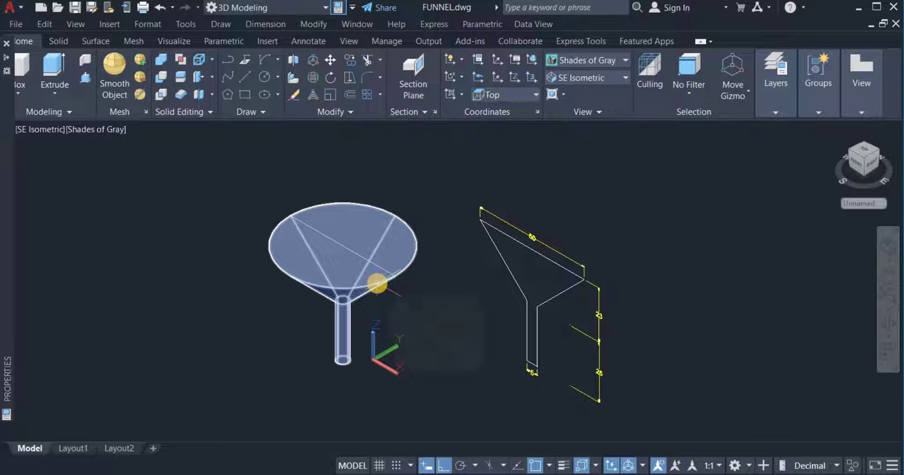
{"action": "key", "text": "Escape"}
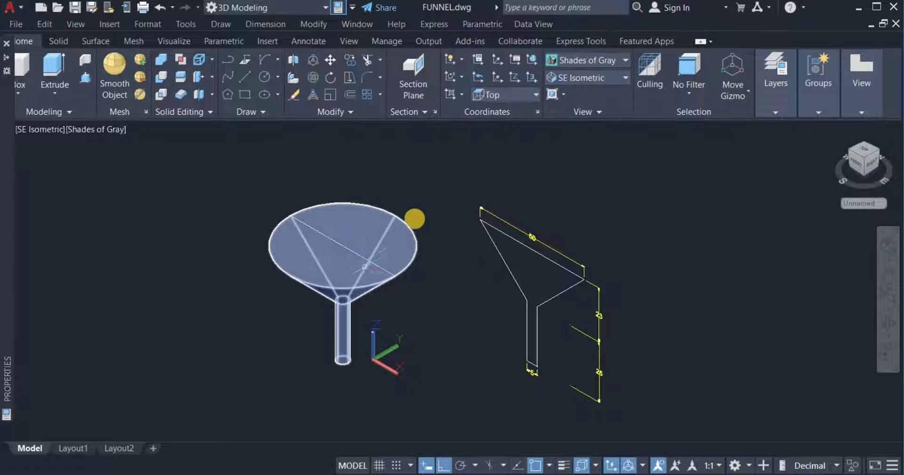
Start Shell on the funnel and remove its top rim and stem-bottom faces.
{"action": "left_click", "coordinate": [58, 41]}
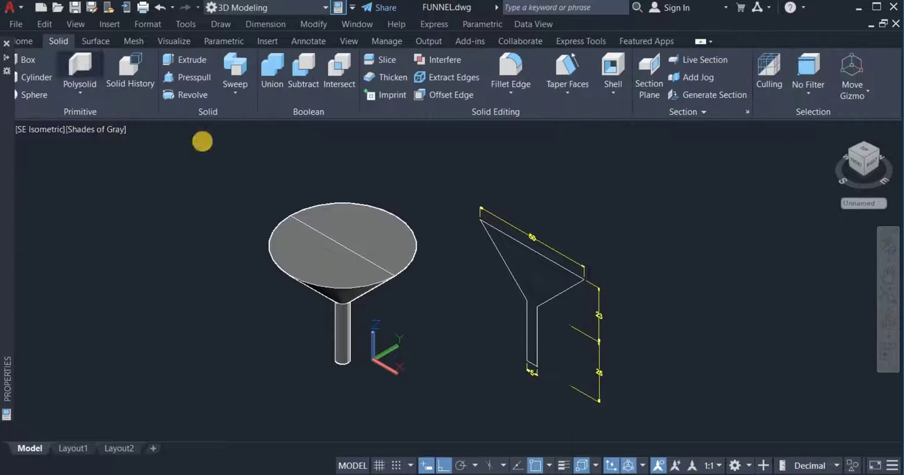
{"action": "left_click", "coordinate": [621, 63]}
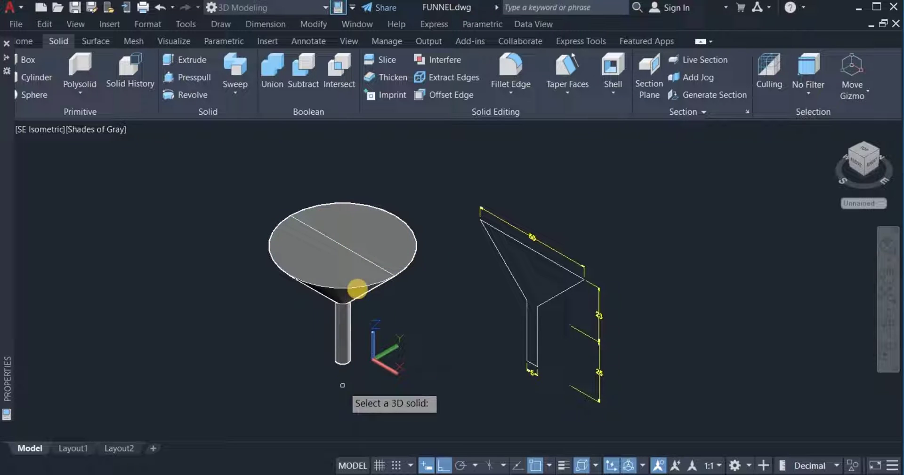
{"action": "left_click", "coordinate": [363, 229]}
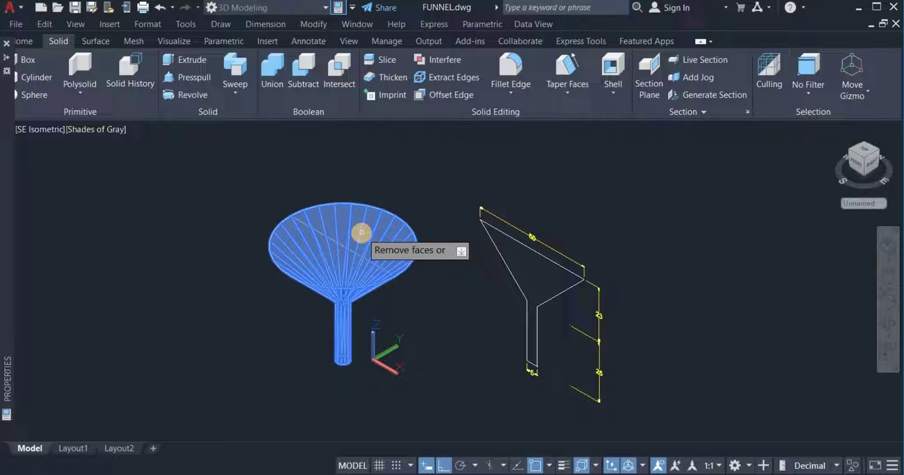
{"action": "left_click", "coordinate": [359, 231]}
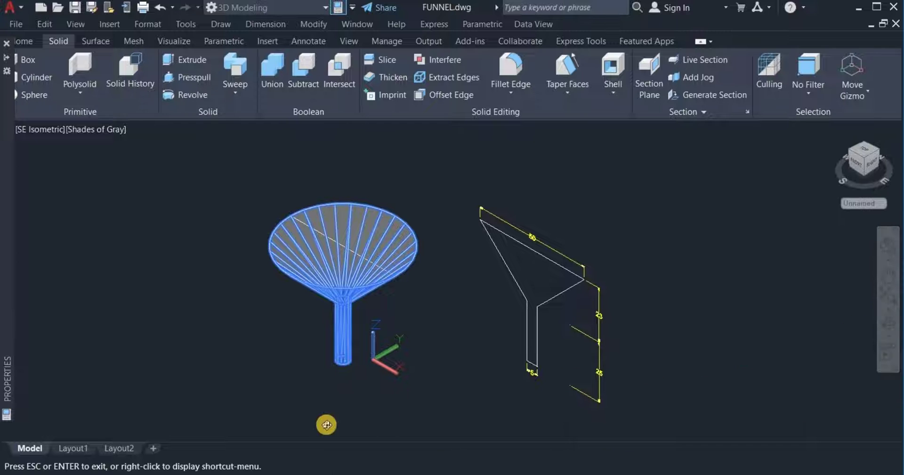
{"action": "left_click_drag", "start_coordinate": [330, 400], "coordinate": [358, 330]}
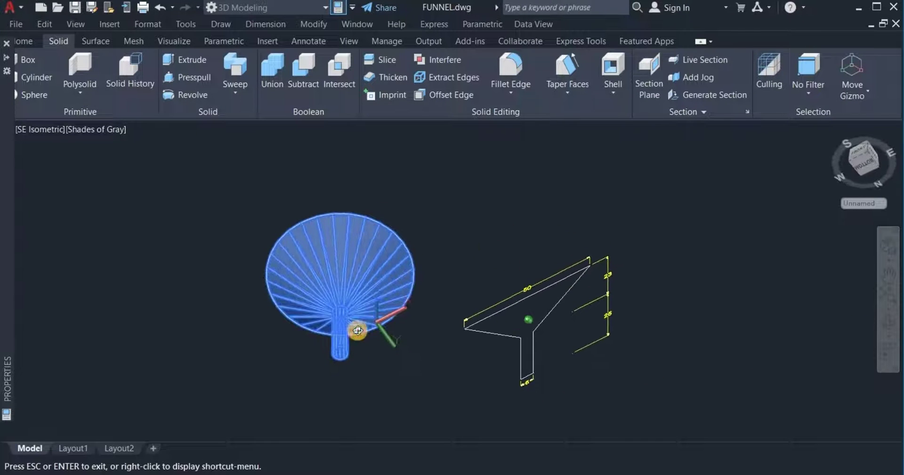
{"action": "right_click", "coordinate": [351, 380]}
{"action": "left_click", "coordinate": [428, 149]}
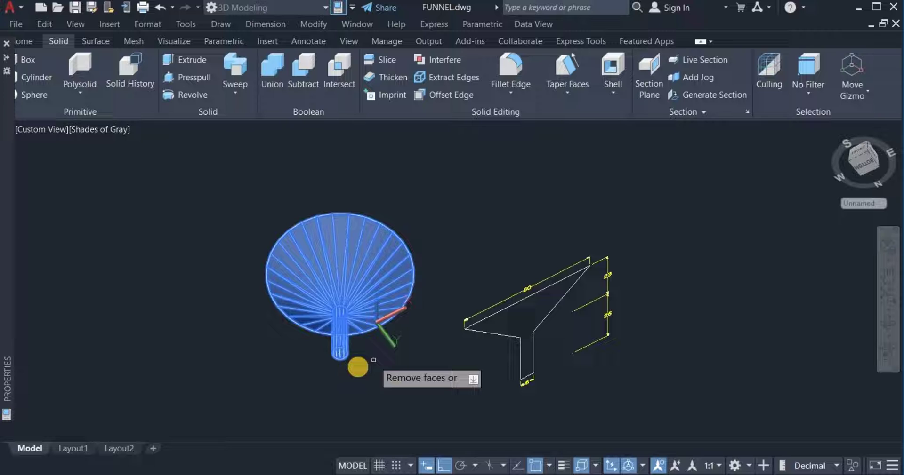
{"action": "scroll", "coordinate": [352, 347], "scroll_direction": "down", "scroll_amount": 1}
{"action": "scroll", "coordinate": [353, 353], "scroll_direction": "down", "scroll_amount": 1}
{"action": "scroll", "coordinate": [360, 346], "scroll_direction": "up", "scroll_amount": 3}
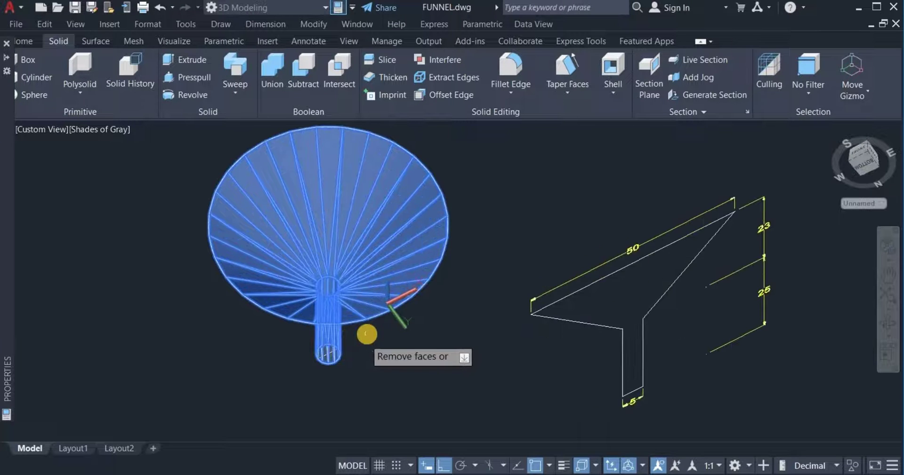
{"action": "right_click", "coordinate": [505, 235]}
{"action": "left_click", "coordinate": [514, 239]}
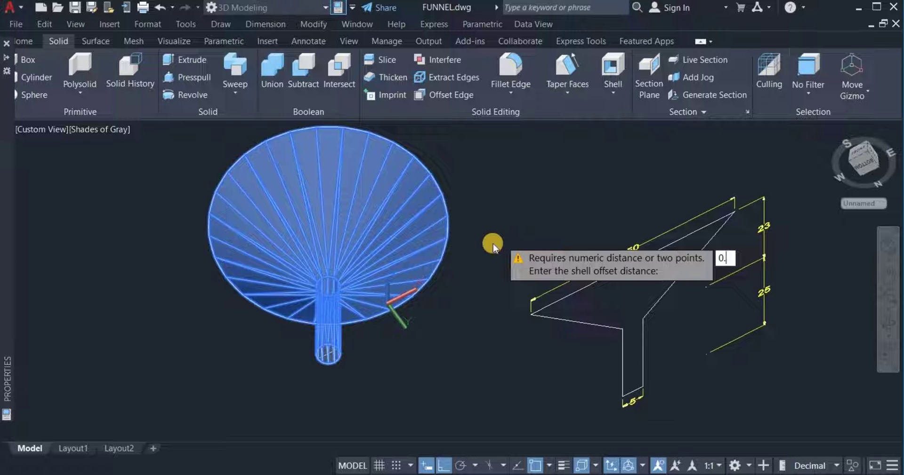
Apply a 0.5 shell thickness and exit SOLIDEDIT.
{"action": "type", "text": "5"}
{"action": "key", "text": "Return"}
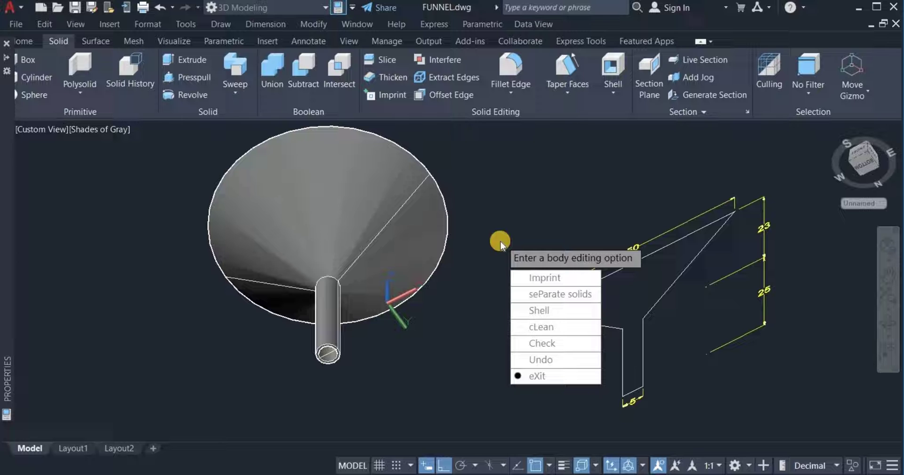
{"action": "right_click", "coordinate": [501, 239]}
{"action": "left_click", "coordinate": [507, 242]}
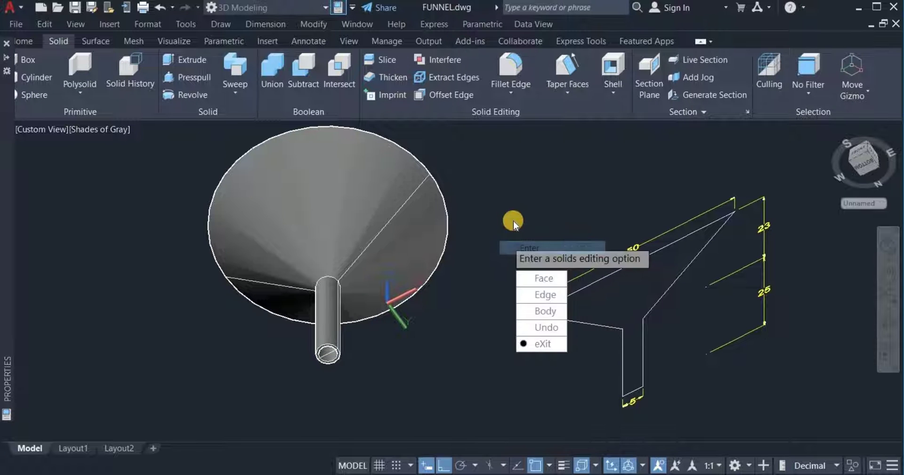
{"action": "right_click", "coordinate": [514, 220]}
{"action": "left_click", "coordinate": [517, 227]}
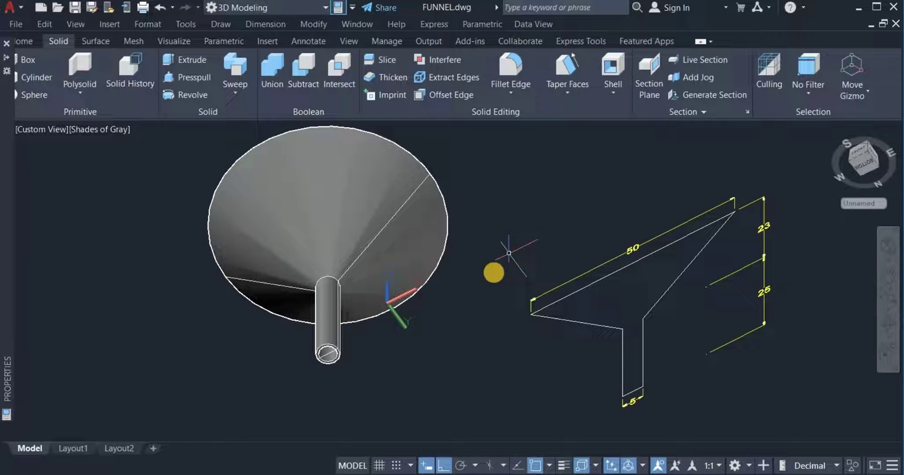
Orbit and zoom to look down into the hollow funnel's interior and stem hole.
{"action": "left_click", "coordinate": [888, 323]}
{"action": "left_click_drag", "start_coordinate": [357, 365], "coordinate": [444, 267]}
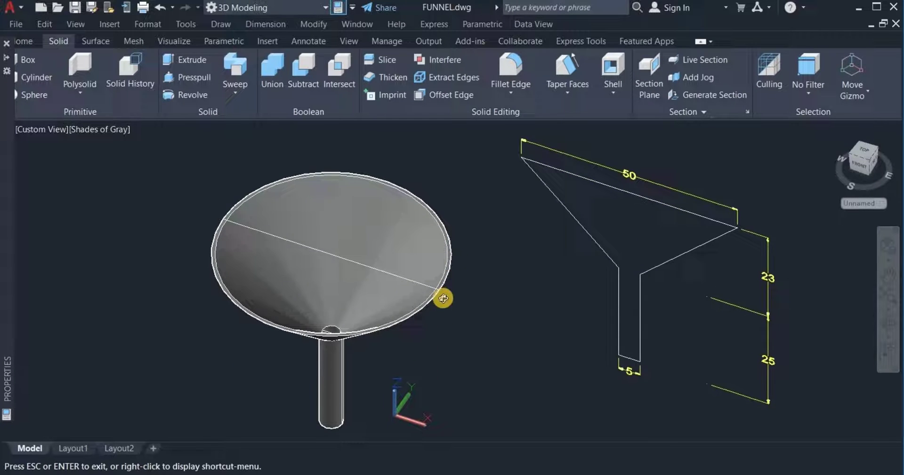
{"action": "scroll", "coordinate": [444, 294], "scroll_direction": "down", "scroll_amount": 2}
{"action": "scroll", "coordinate": [705, 220], "scroll_direction": "up", "scroll_amount": 2}
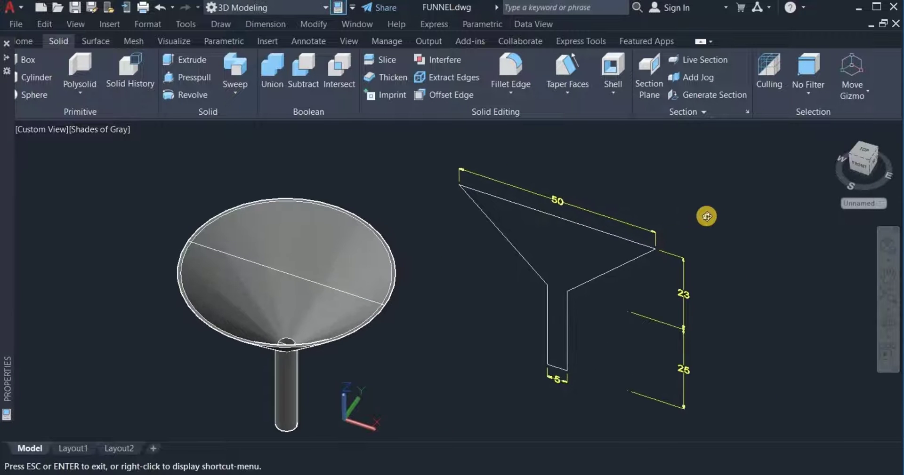
{"action": "right_click", "coordinate": [695, 215]}
{"action": "left_click", "coordinate": [711, 227]}
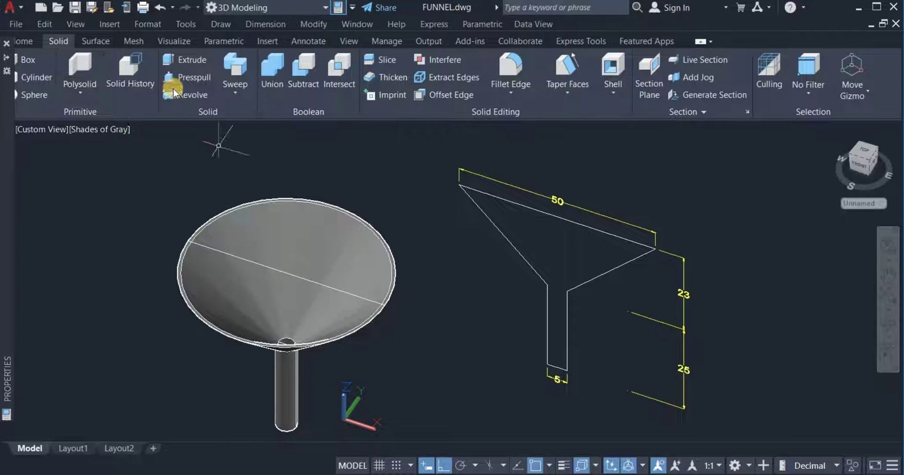
Draw a vertical line from the stem's bottom up to the profile's top edge.
{"action": "left_click", "coordinate": [24, 42]}
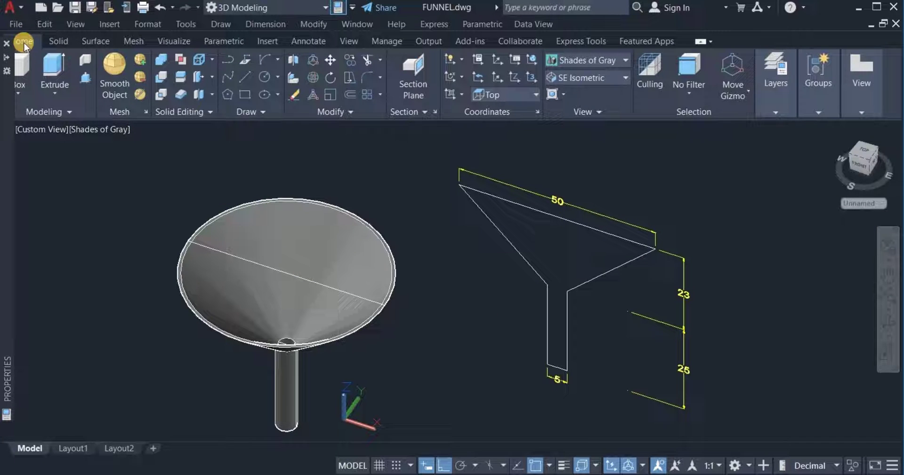
{"action": "left_click", "coordinate": [245, 77]}
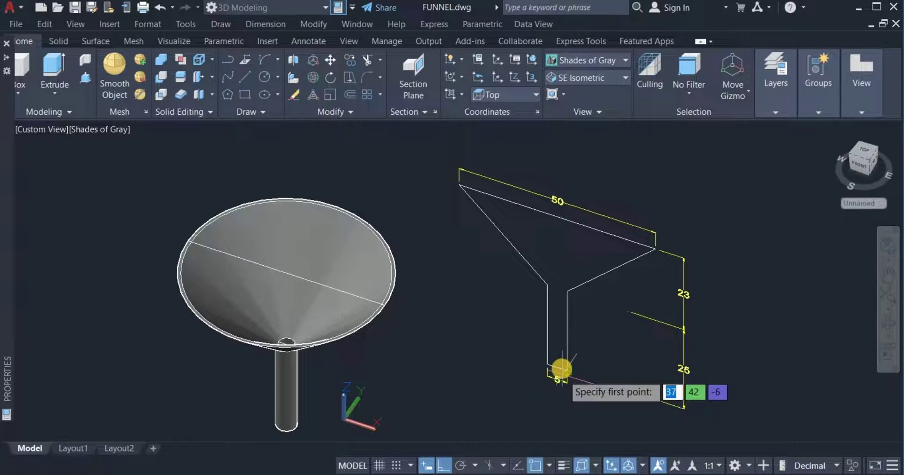
{"action": "left_click", "coordinate": [557, 370]}
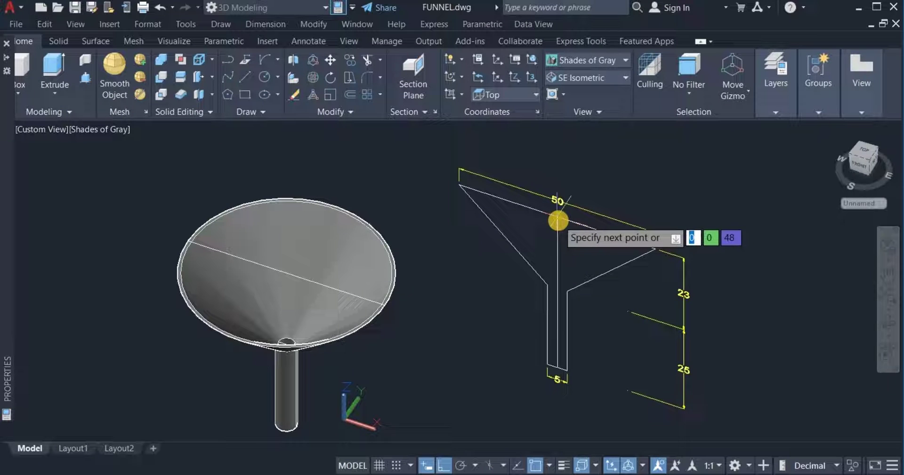
{"action": "left_click", "coordinate": [565, 215]}
{"action": "right_click", "coordinate": [588, 175]}
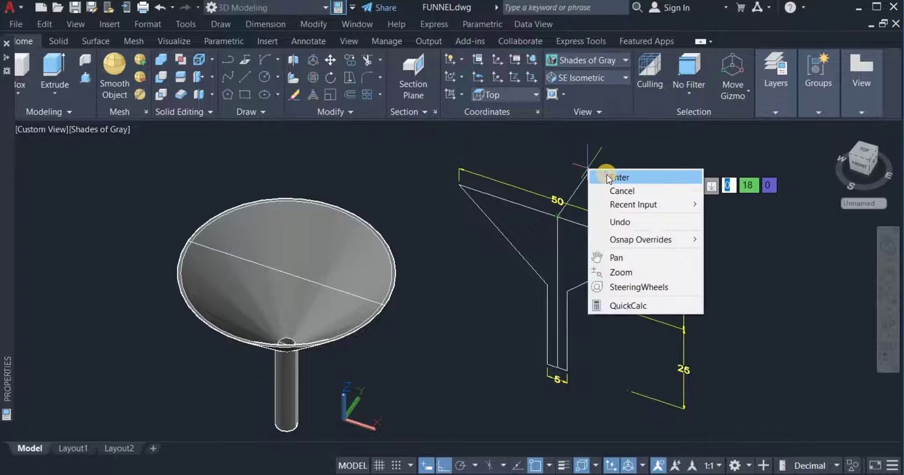
{"action": "left_click", "coordinate": [607, 176]}
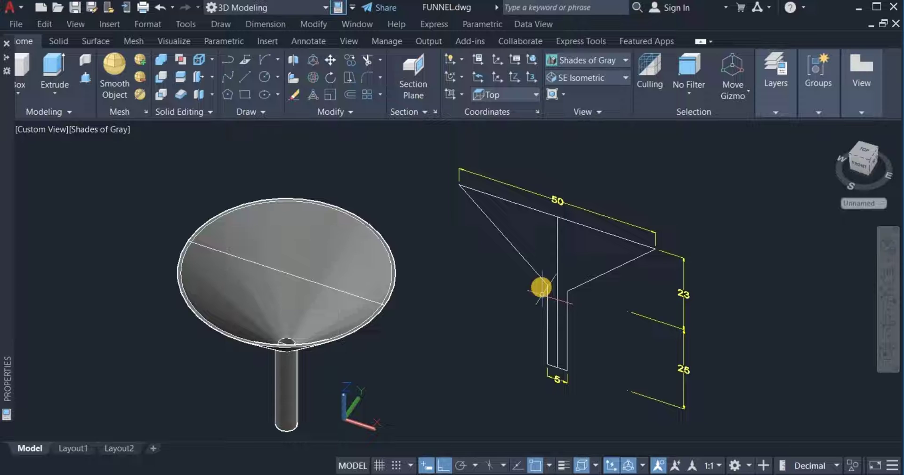
Join the left slanted edge and the stem line into a single polyline.
{"action": "left_click", "coordinate": [511, 242]}
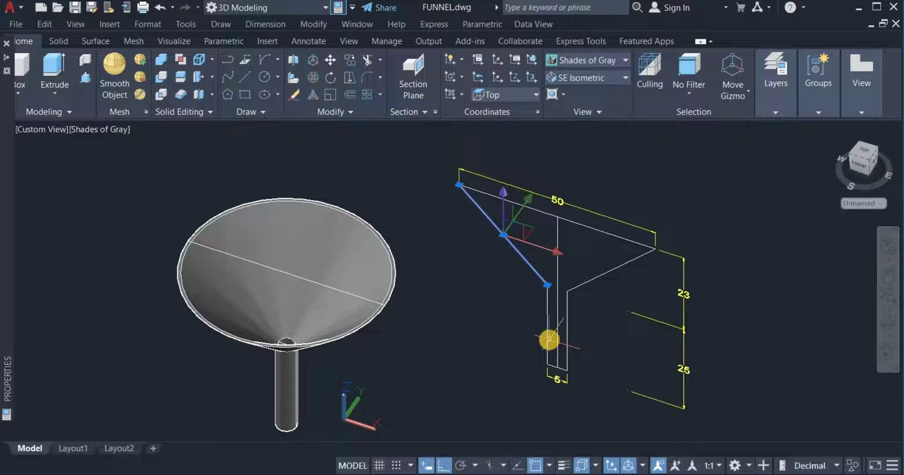
{"action": "left_click", "coordinate": [548, 340]}
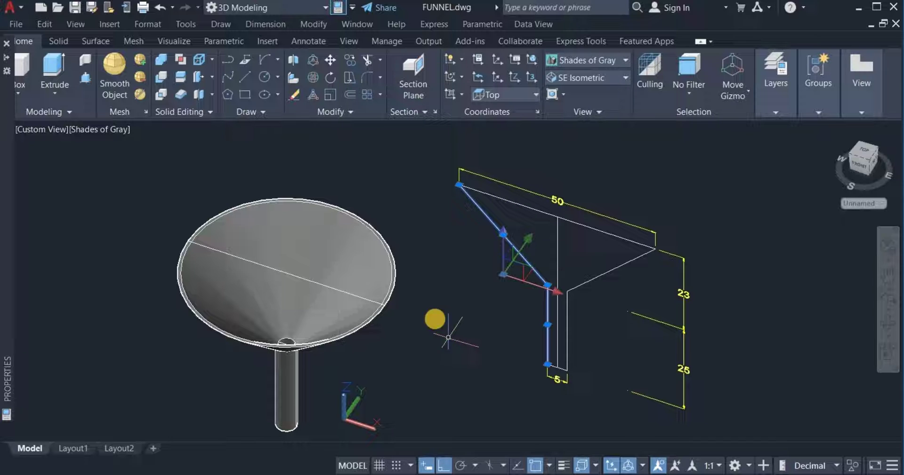
{"action": "left_click", "coordinate": [335, 112]}
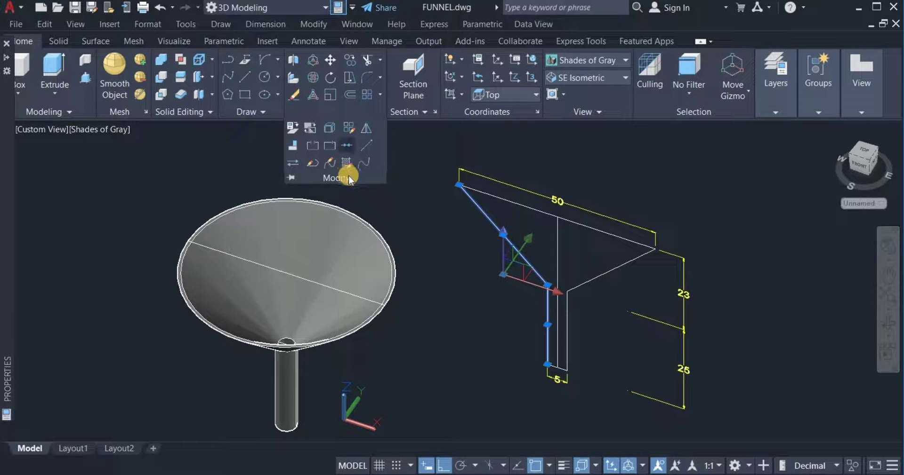
{"action": "left_click", "coordinate": [353, 151]}
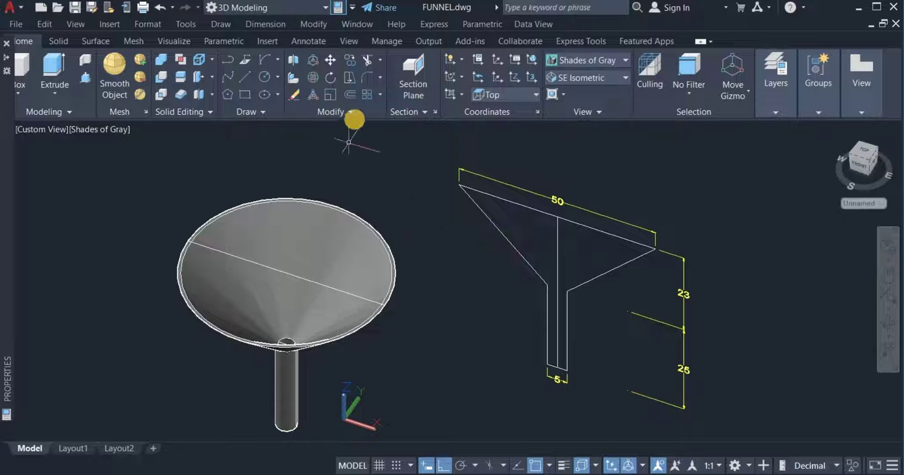
Offset the joined slanted and stem edge 0.5 inward to give the wall thickness.
{"action": "left_click", "coordinate": [348, 93]}
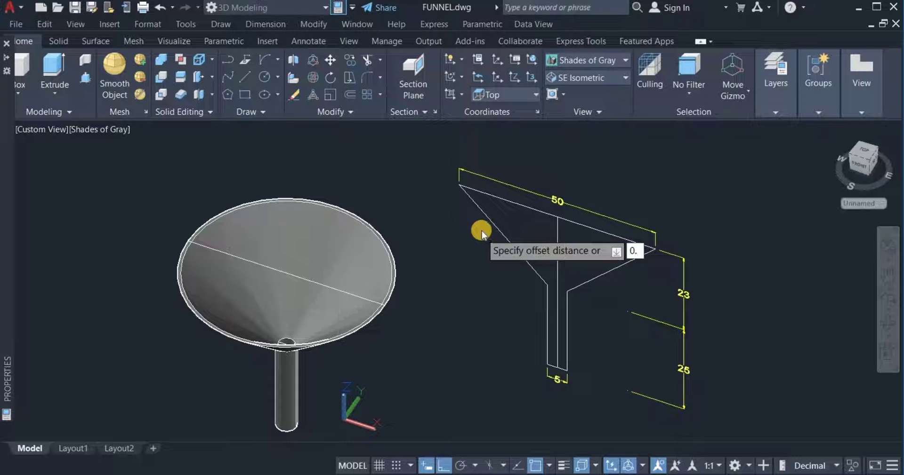
{"action": "key", "text": "Return"}
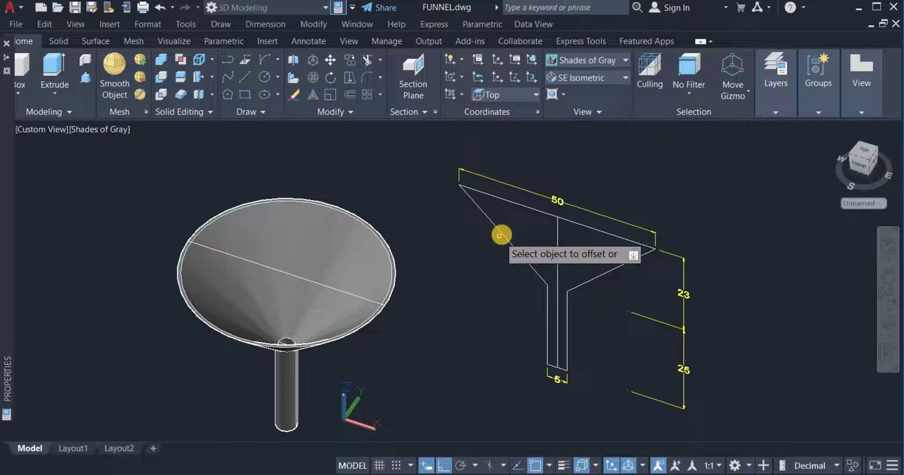
{"action": "left_click", "coordinate": [501, 234]}
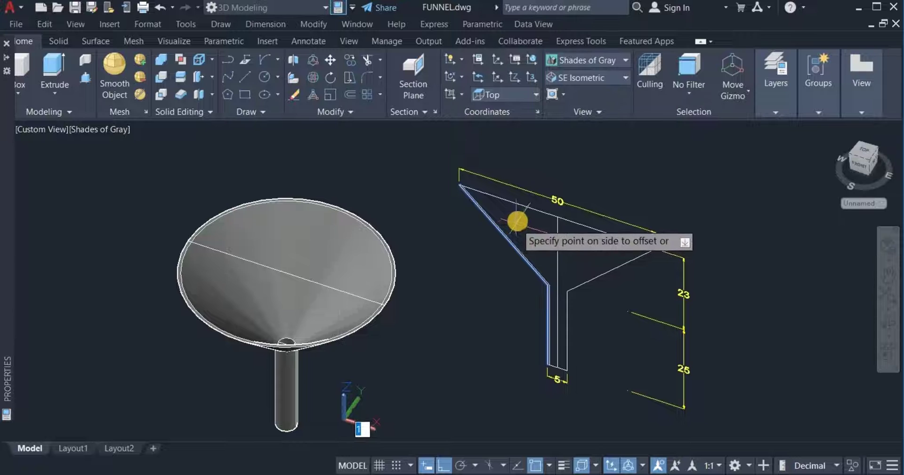
{"action": "left_click", "coordinate": [517, 219]}
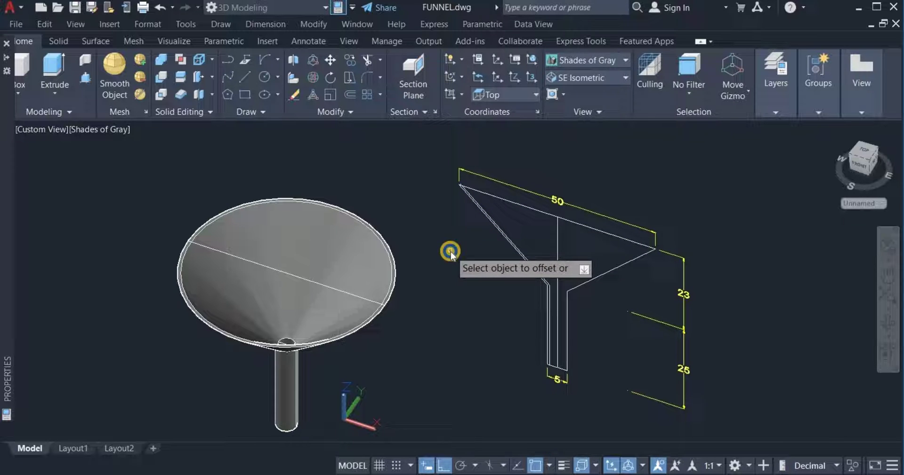
{"action": "right_click", "coordinate": [450, 253]}
{"action": "left_click", "coordinate": [466, 258]}
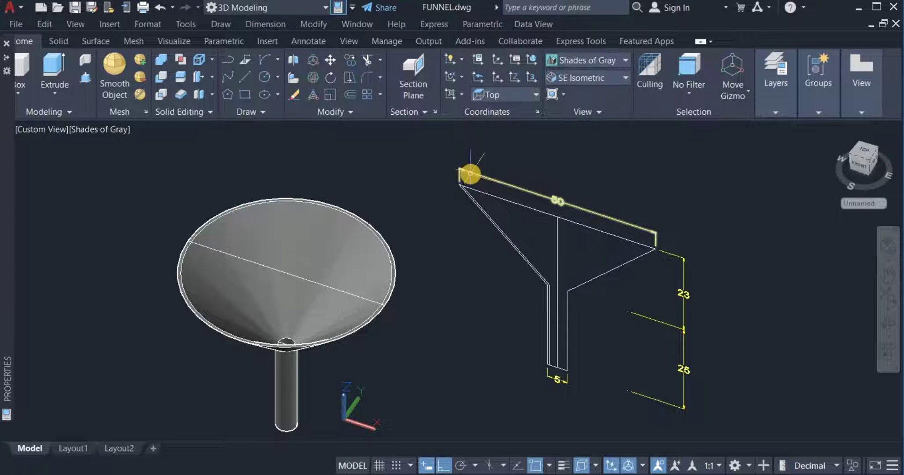
Select the profile's top line, lower slanted line, right vertical line and stem bottom line.
{"action": "left_click", "coordinate": [523, 212]}
{"action": "left_click", "coordinate": [514, 222]}
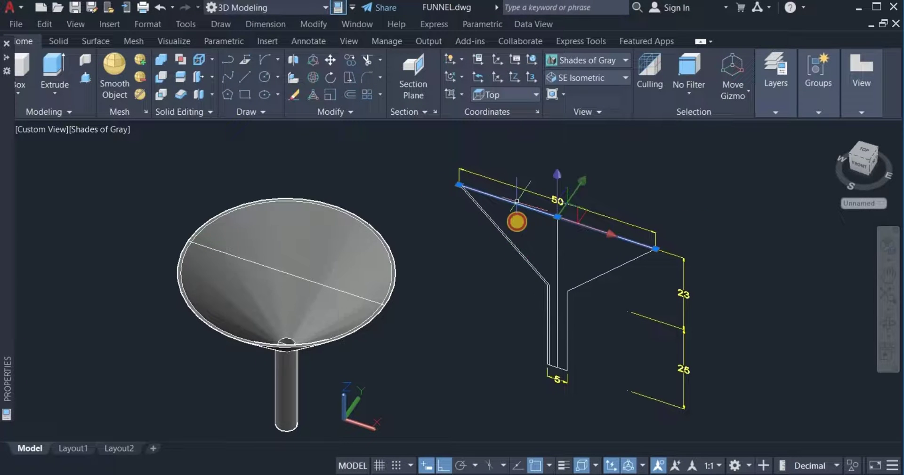
{"action": "left_click", "coordinate": [605, 293]}
{"action": "left_click", "coordinate": [583, 262]}
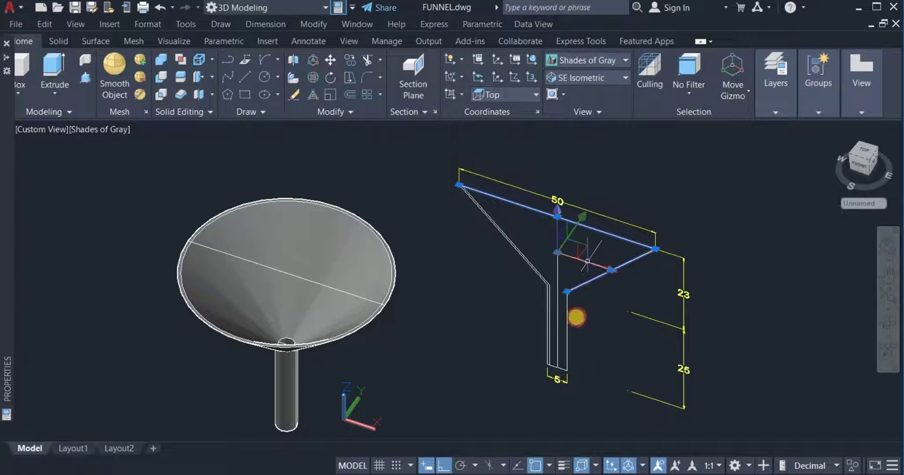
{"action": "scroll", "coordinate": [562, 360], "scroll_direction": "up", "scroll_amount": 6}
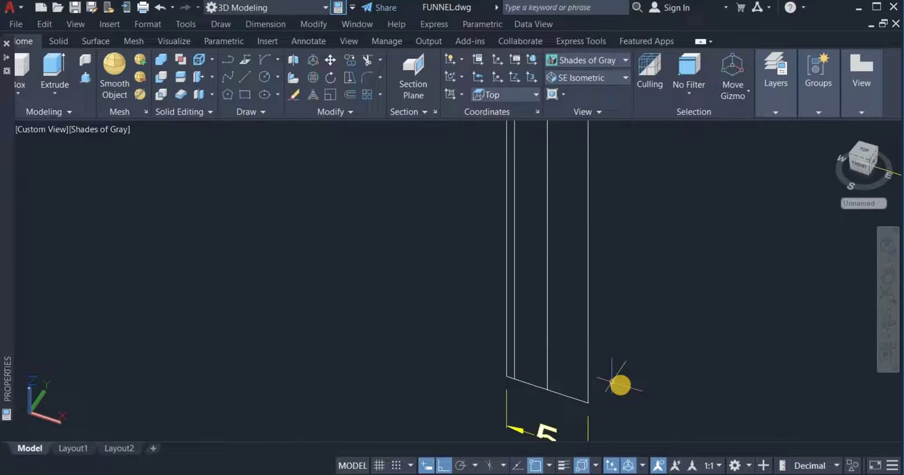
{"action": "left_click", "coordinate": [592, 367]}
{"action": "left_click", "coordinate": [567, 401]}
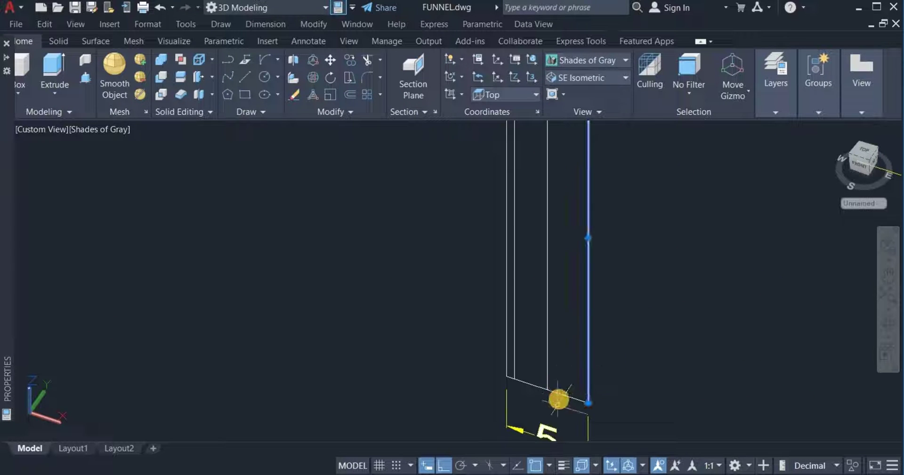
{"action": "left_click", "coordinate": [559, 394]}
{"action": "right_click", "coordinate": [610, 323]}
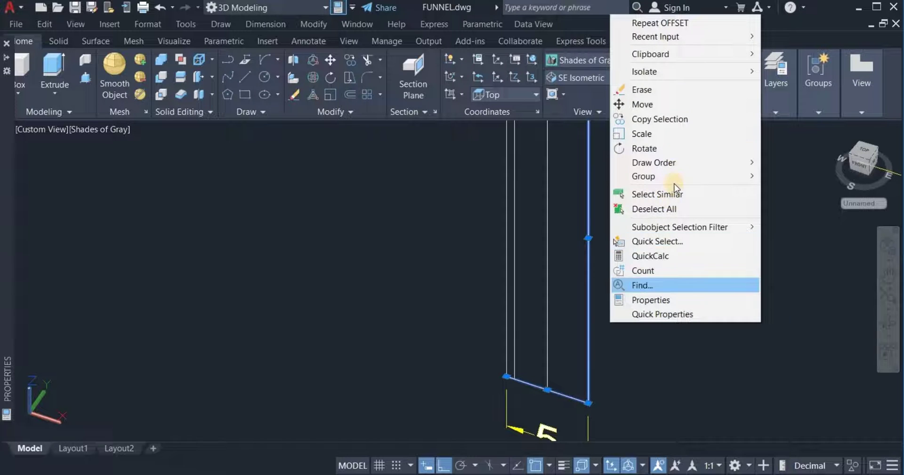
Erase the selected outer lines and cap the spout bottom with a short closing line.
{"action": "left_click", "coordinate": [682, 90]}
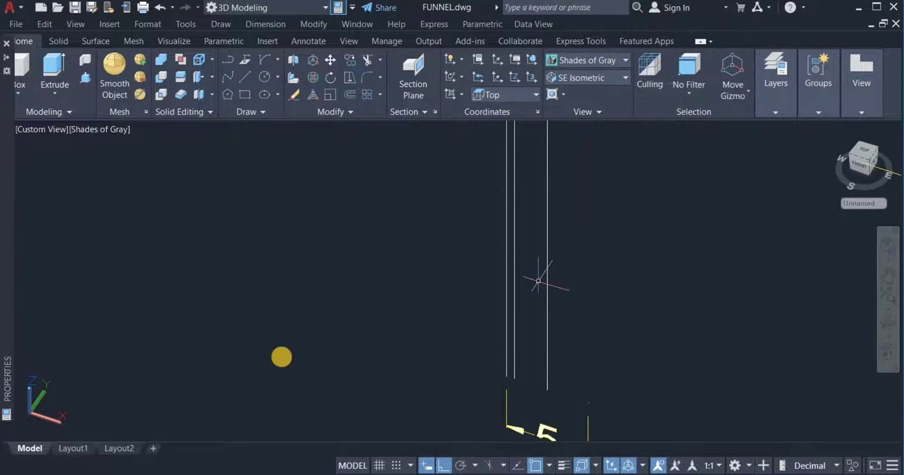
{"action": "left_click", "coordinate": [247, 70]}
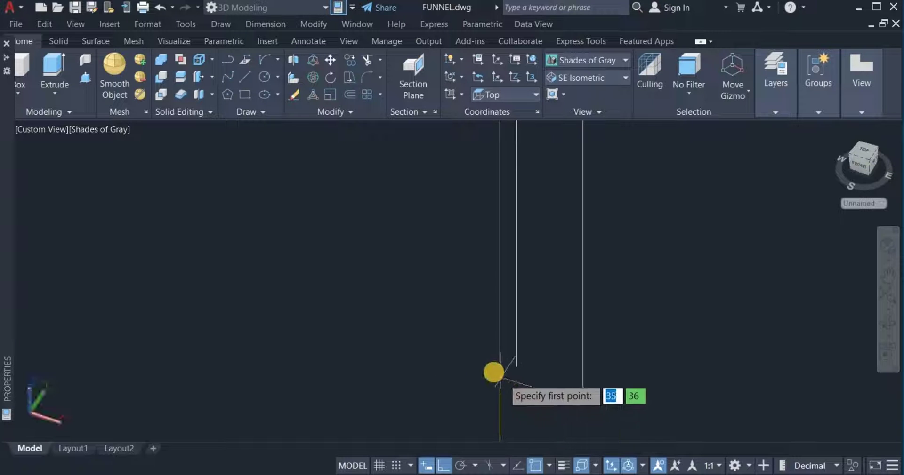
{"action": "left_click", "coordinate": [495, 361]}
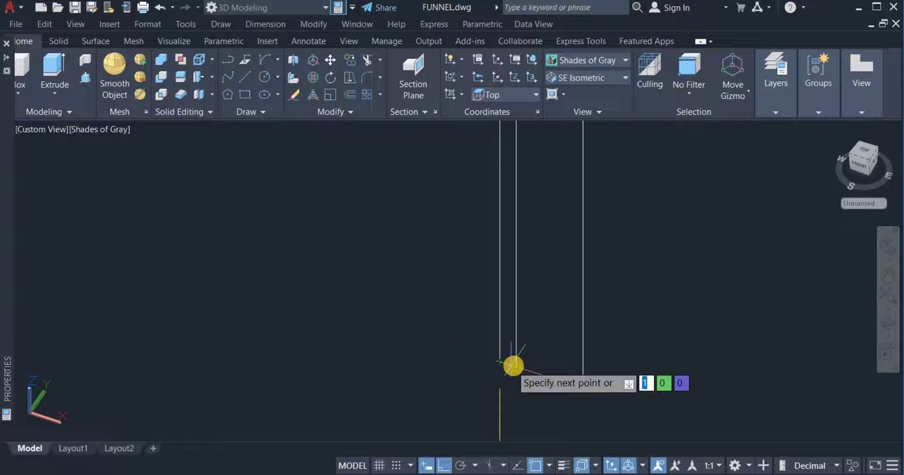
{"action": "scroll", "coordinate": [515, 375], "scroll_direction": "down", "scroll_amount": 2}
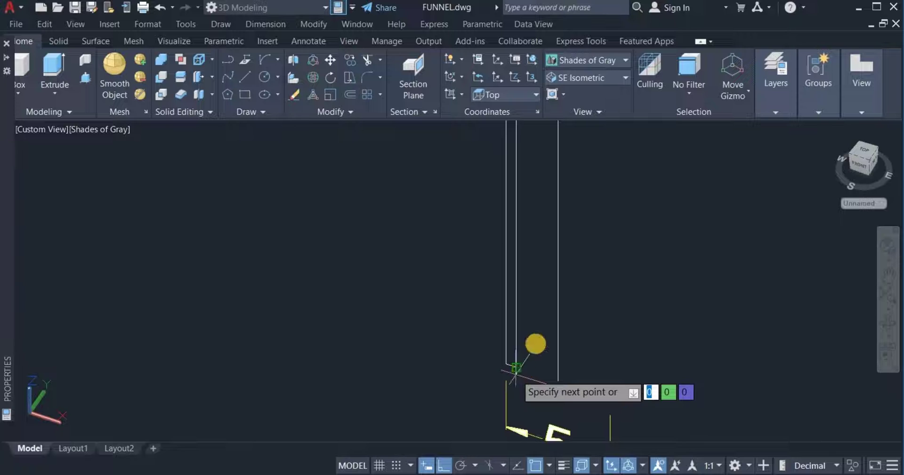
{"action": "right_click", "coordinate": [536, 342]}
{"action": "left_click", "coordinate": [585, 207]}
{"action": "scroll", "coordinate": [579, 282], "scroll_direction": "down", "scroll_amount": 5}
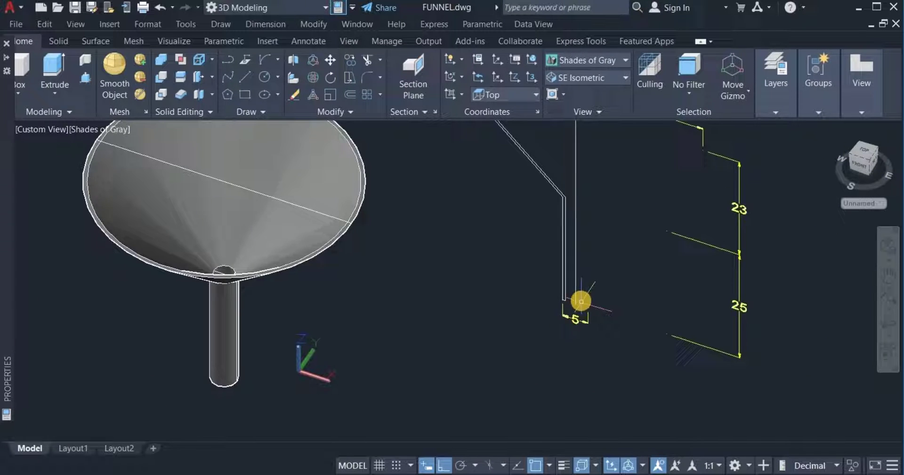
{"action": "scroll", "coordinate": [536, 224], "scroll_direction": "up", "scroll_amount": 6}
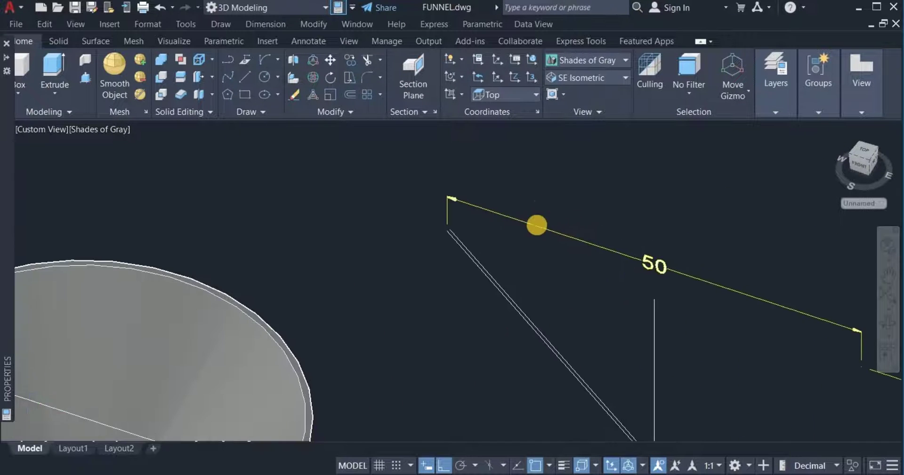
Draw a short closing line at the profile's top rim end.
{"action": "left_click", "coordinate": [245, 74]}
{"action": "scroll", "coordinate": [450, 227], "scroll_direction": "up", "scroll_amount": 3}
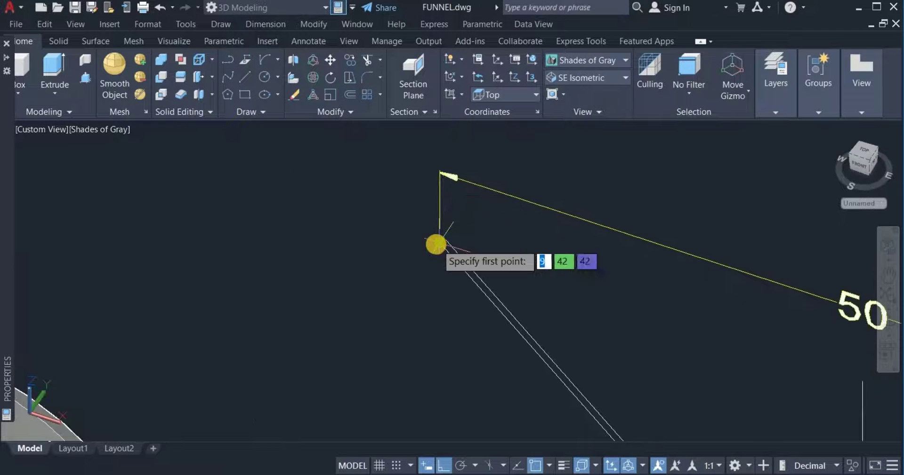
{"action": "left_click", "coordinate": [436, 244]}
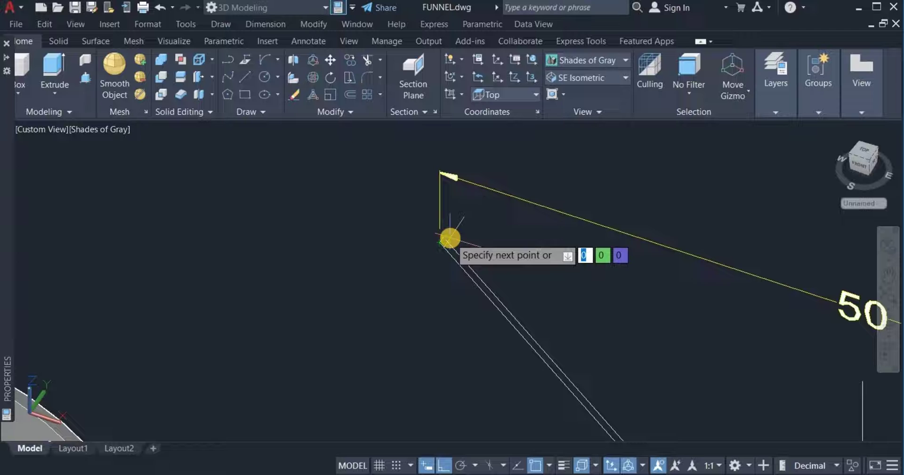
{"action": "right_click", "coordinate": [458, 217]}
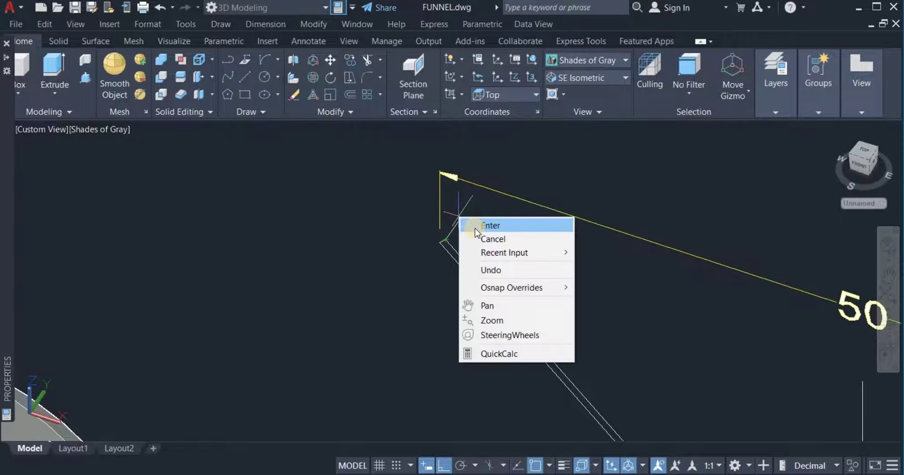
{"action": "left_click", "coordinate": [468, 222]}
{"action": "scroll", "coordinate": [459, 193], "scroll_direction": "down", "scroll_amount": 3}
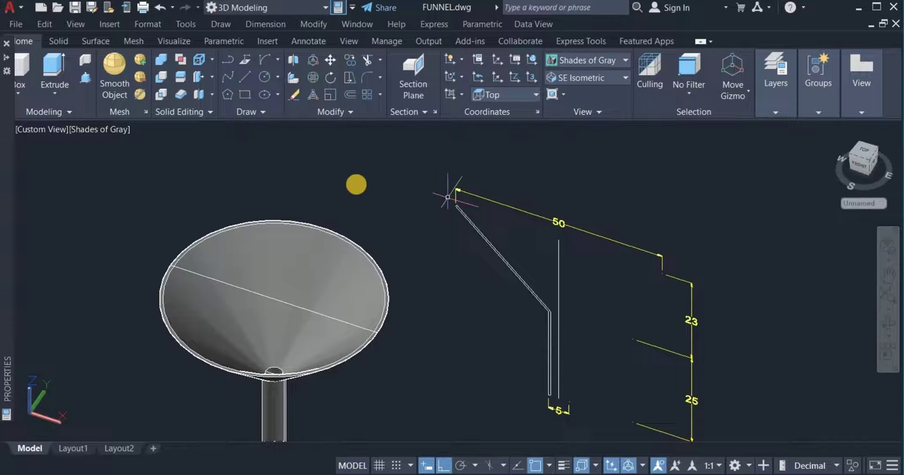
Select all the thickened profile lines and join them into one closed outline.
{"action": "left_click", "coordinate": [346, 113]}
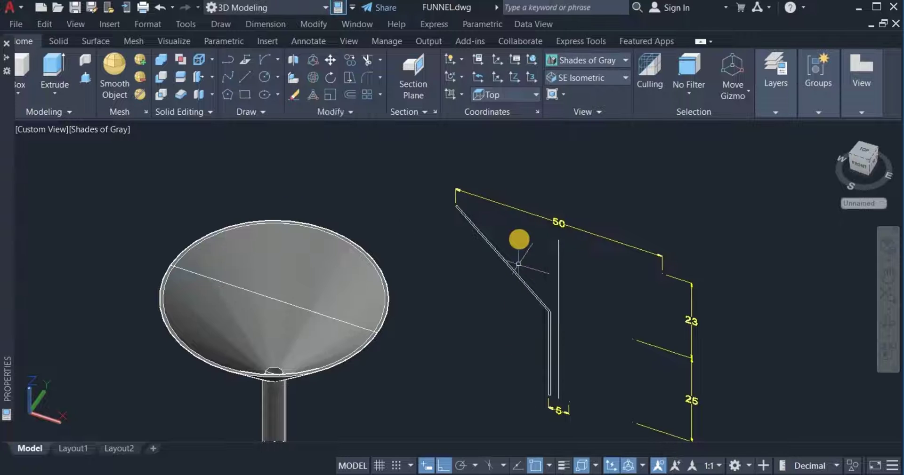
{"action": "left_click", "coordinate": [518, 238]}
{"action": "left_click", "coordinate": [438, 224]}
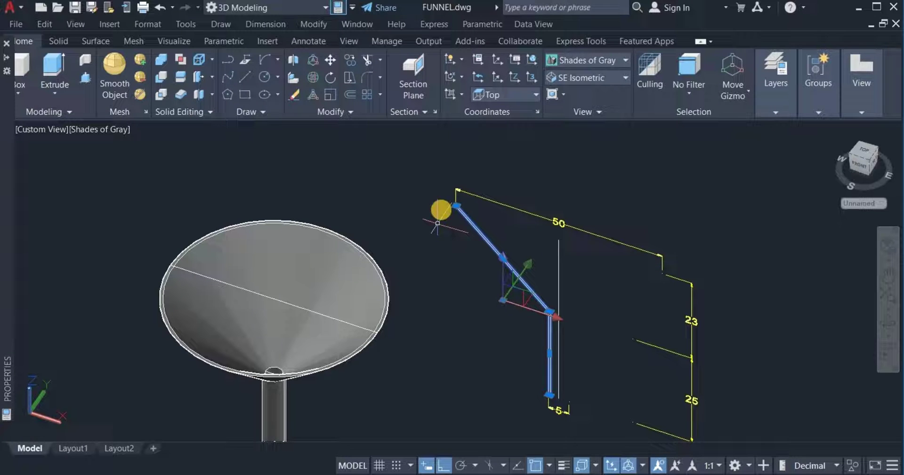
{"action": "left_click", "coordinate": [440, 202]}
{"action": "left_click", "coordinate": [485, 219]}
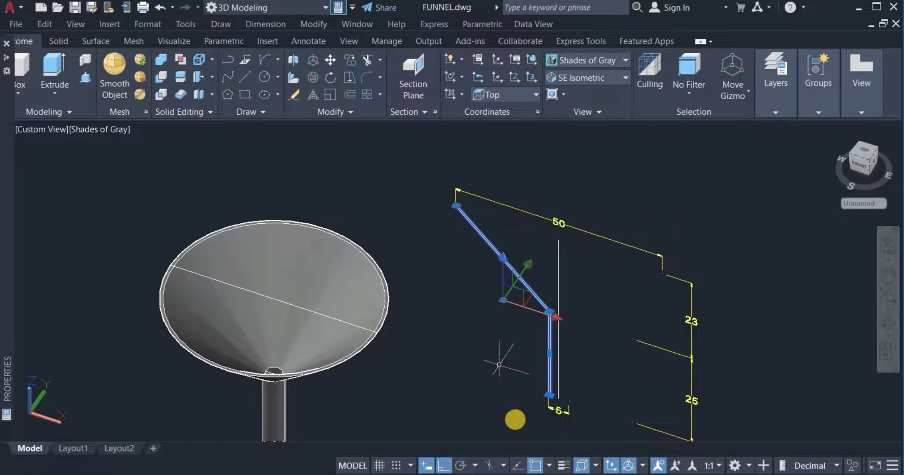
{"action": "scroll", "coordinate": [534, 404], "scroll_direction": "up", "scroll_amount": 5}
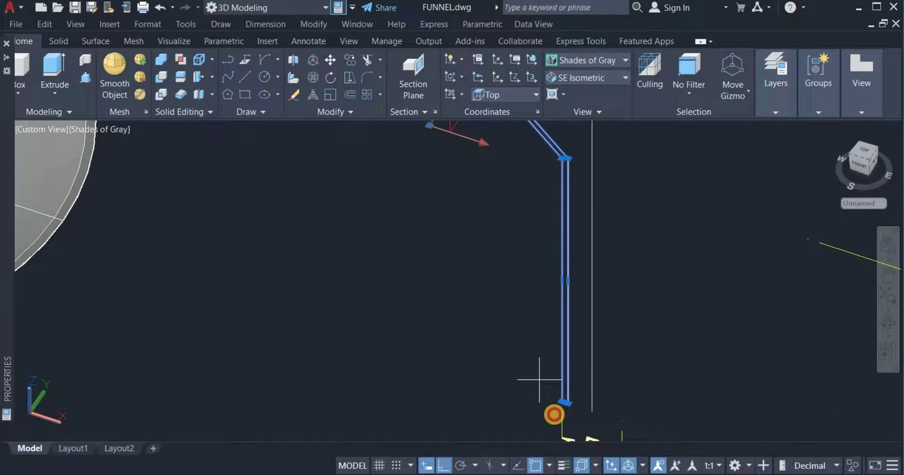
{"action": "left_click", "coordinate": [539, 380]}
{"action": "left_click", "coordinate": [578, 417]}
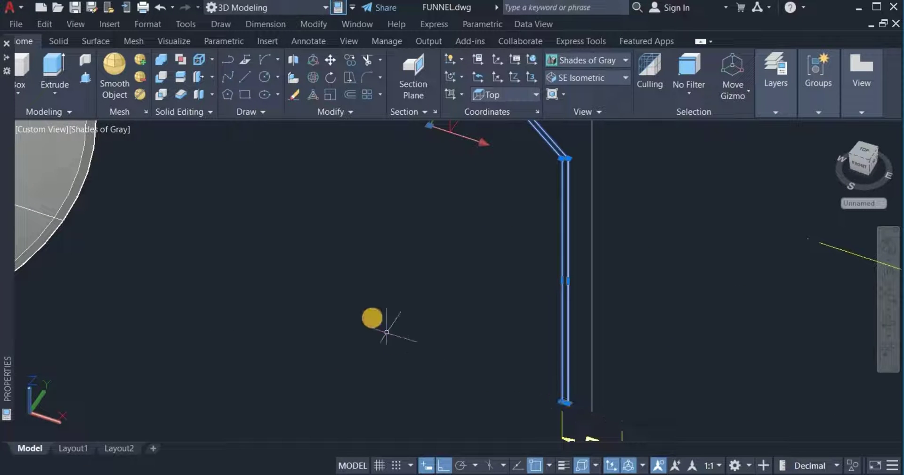
{"action": "left_click", "coordinate": [332, 113]}
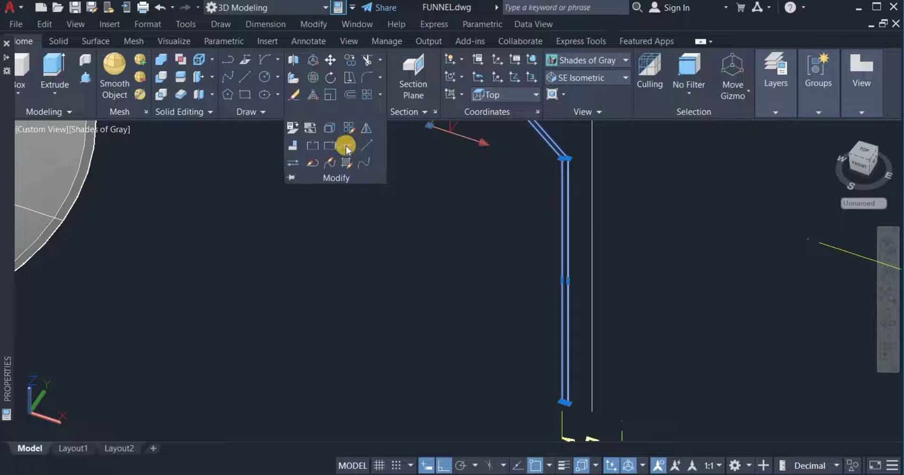
{"action": "left_click", "coordinate": [346, 146]}
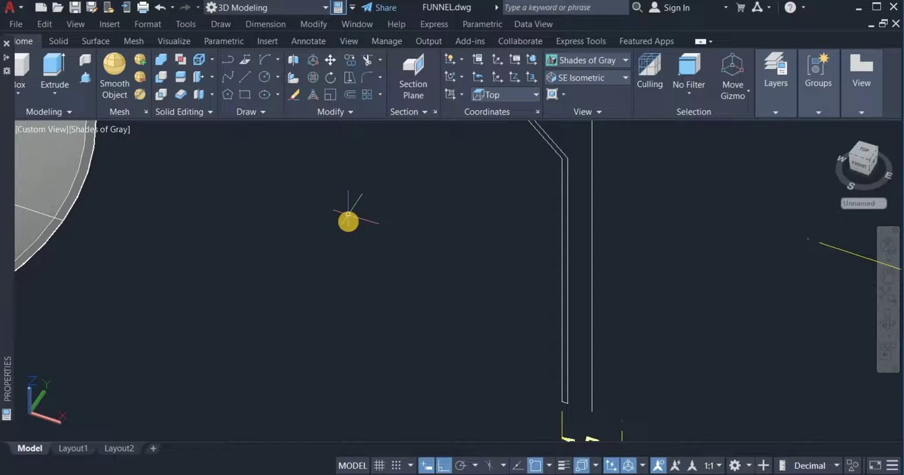
{"action": "scroll", "coordinate": [349, 216], "scroll_direction": "down", "scroll_amount": 5}
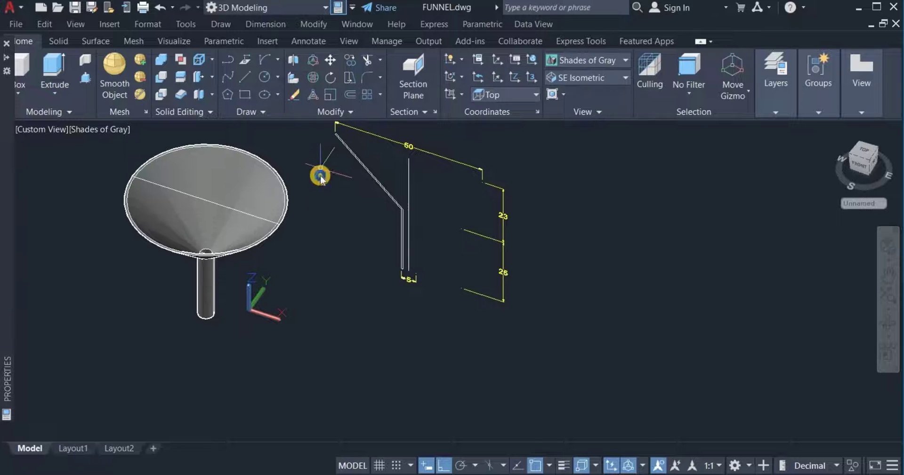
Pan the view to centre the solid funnel and the joined profile.
{"action": "right_click", "coordinate": [320, 179]}
{"action": "left_click", "coordinate": [346, 272]}
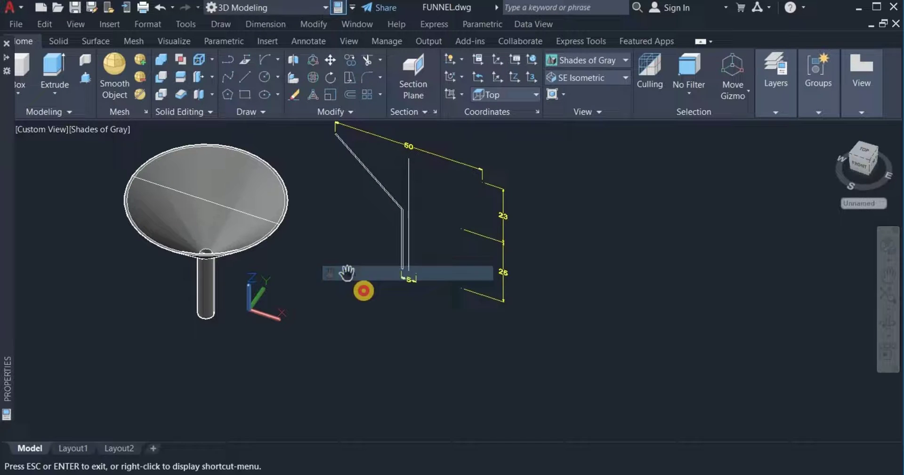
{"action": "left_click_drag", "start_coordinate": [347, 272], "coordinate": [429, 363]}
{"action": "right_click", "coordinate": [413, 329]}
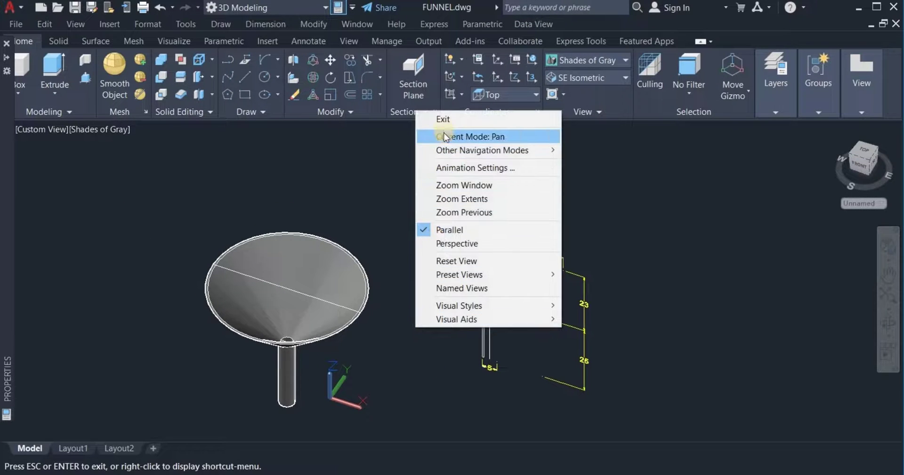
{"action": "left_click", "coordinate": [440, 230]}
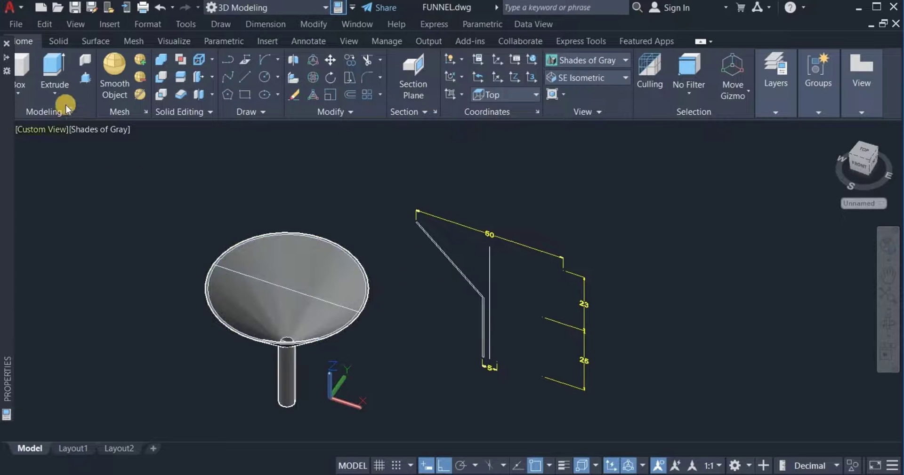
Revolve the closed slanted profile 360 degrees about its vertical axis line.
{"action": "left_click", "coordinate": [55, 94]}
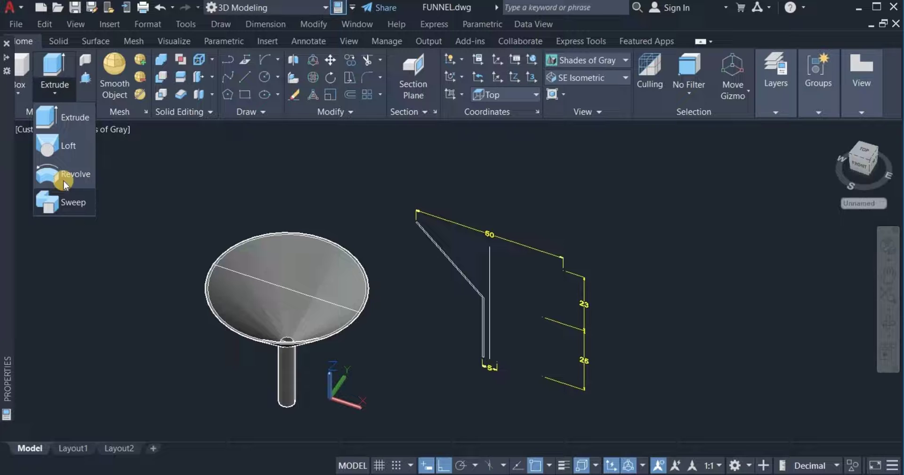
{"action": "left_click", "coordinate": [67, 177]}
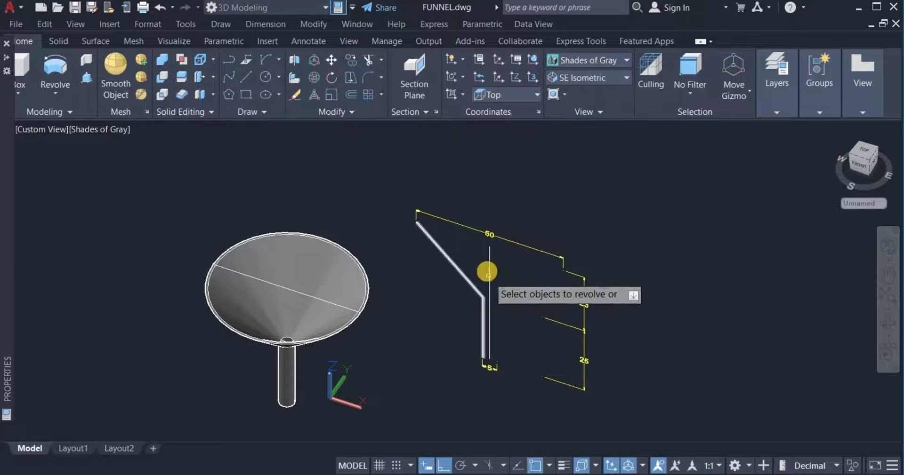
{"action": "left_click", "coordinate": [467, 269]}
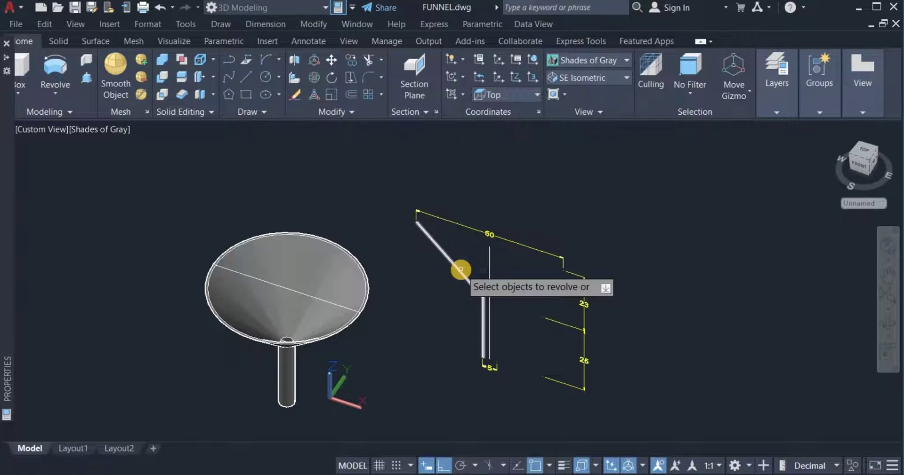
{"action": "right_click", "coordinate": [544, 203]}
{"action": "left_click", "coordinate": [548, 207]}
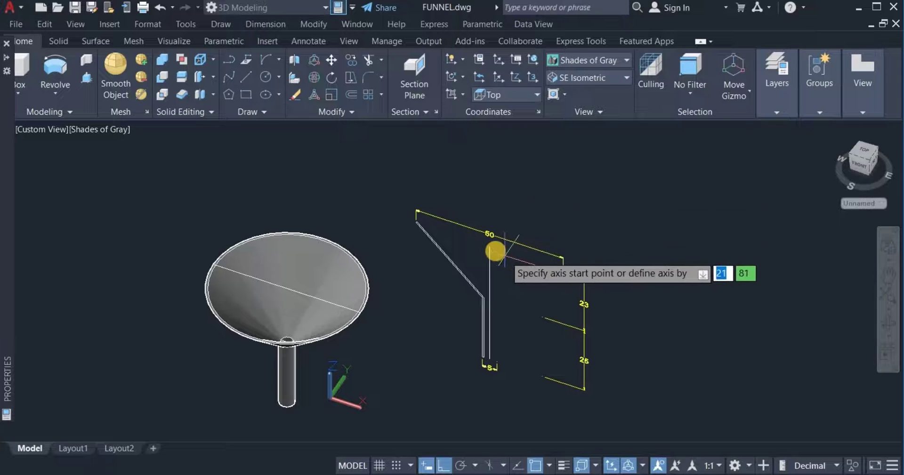
{"action": "left_click", "coordinate": [490, 245]}
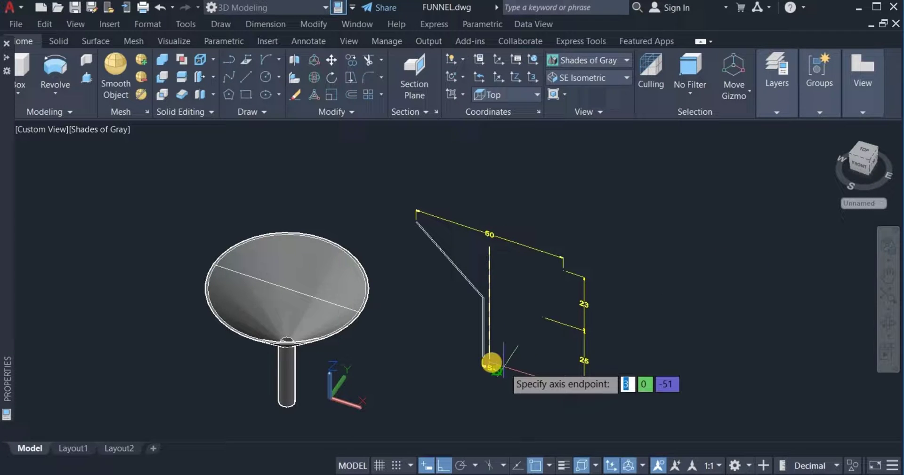
{"action": "left_click", "coordinate": [487, 359]}
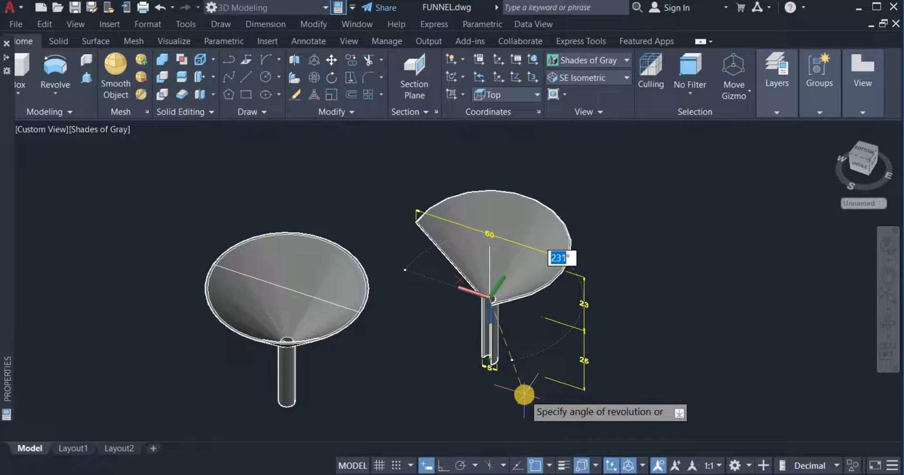
{"action": "type", "text": "3"}
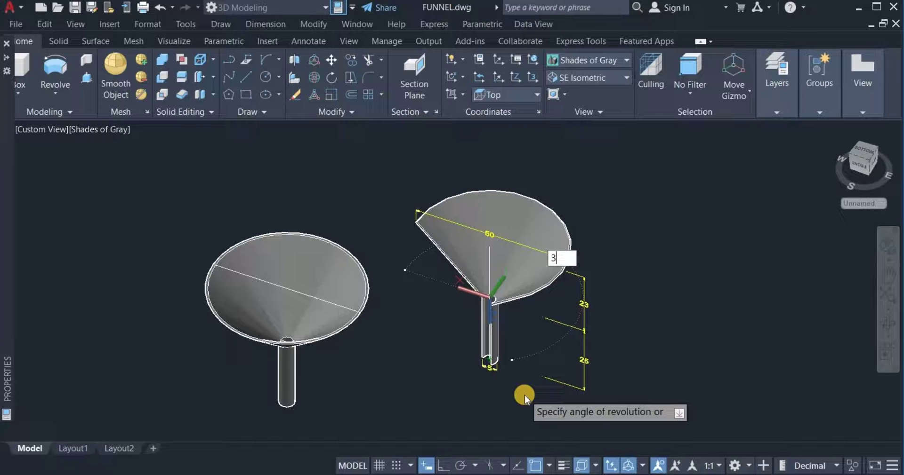
{"action": "type", "text": "60"}
{"action": "key", "text": "Return"}
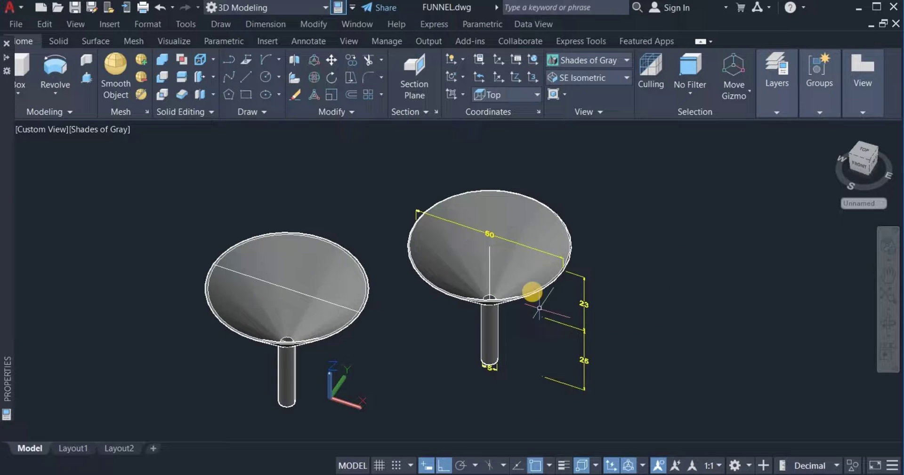
Orbit the view to a side angle showing both funnels' cones and spouts.
{"action": "mouse_move", "coordinate": [525, 290]}
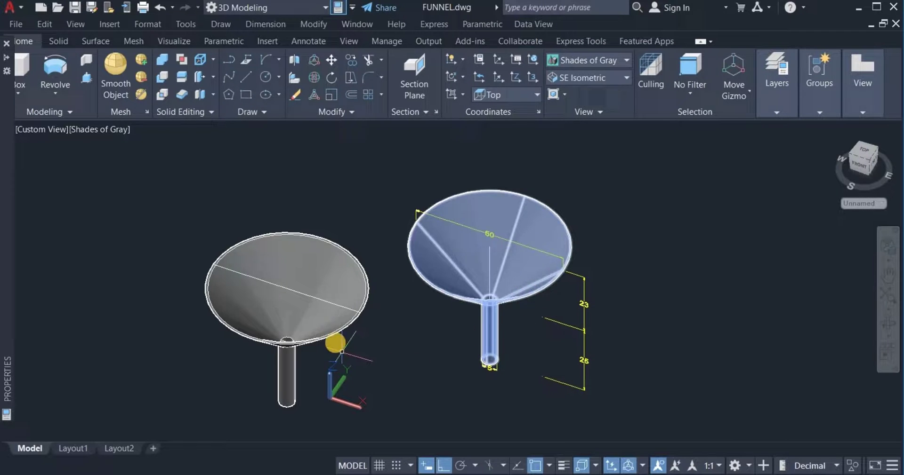
{"action": "mouse_move", "coordinate": [330, 337]}
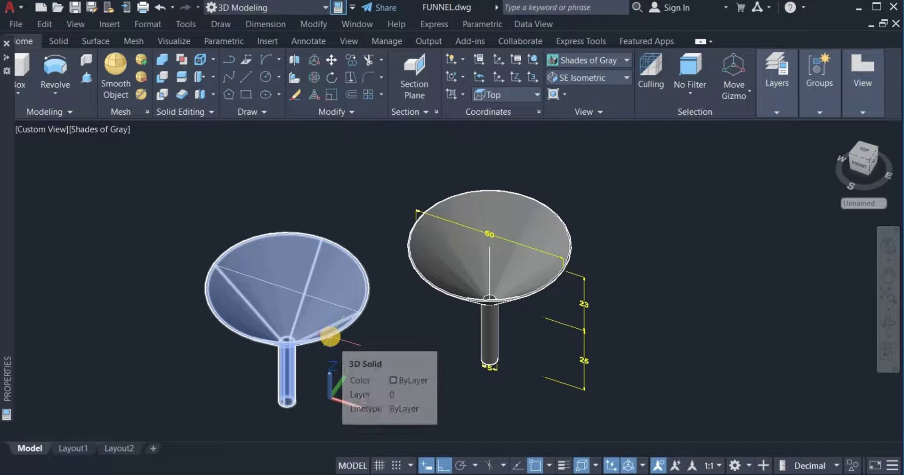
{"action": "left_click", "coordinate": [888, 325]}
{"action": "left_click_drag", "start_coordinate": [524, 404], "coordinate": [523, 352]}
{"action": "left_click_drag", "start_coordinate": [538, 381], "coordinate": [597, 308]}
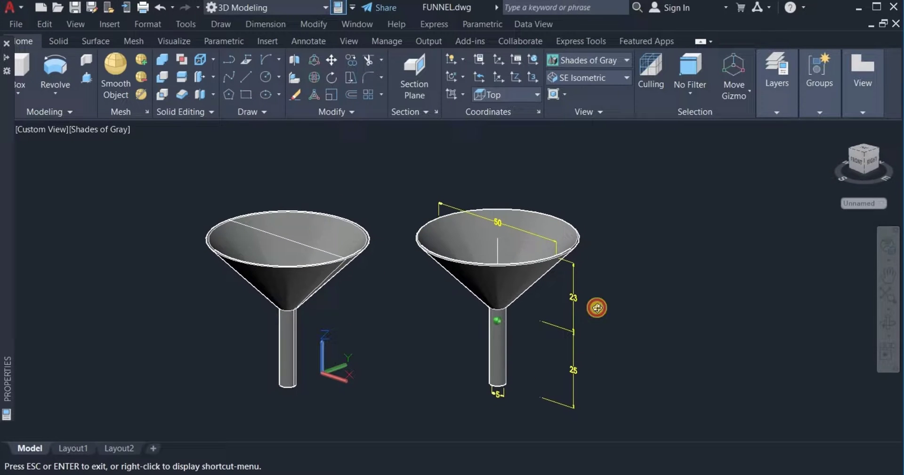
{"action": "right_click", "coordinate": [635, 275]}
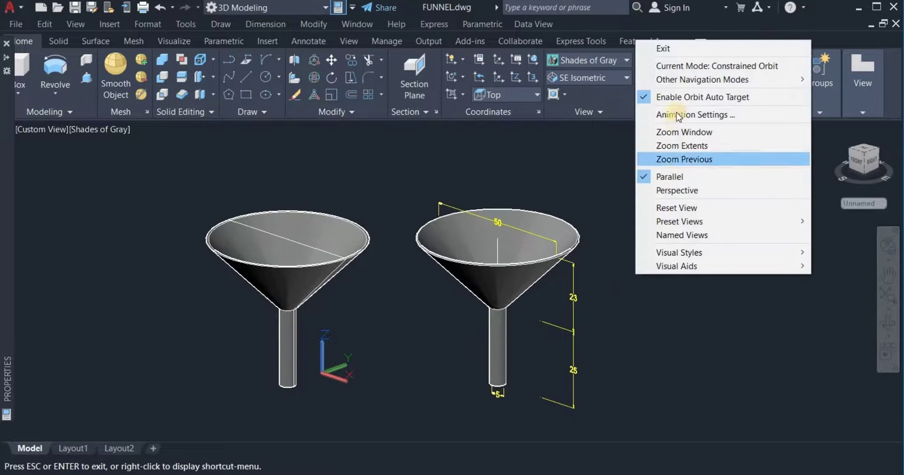
{"action": "left_click", "coordinate": [666, 46]}
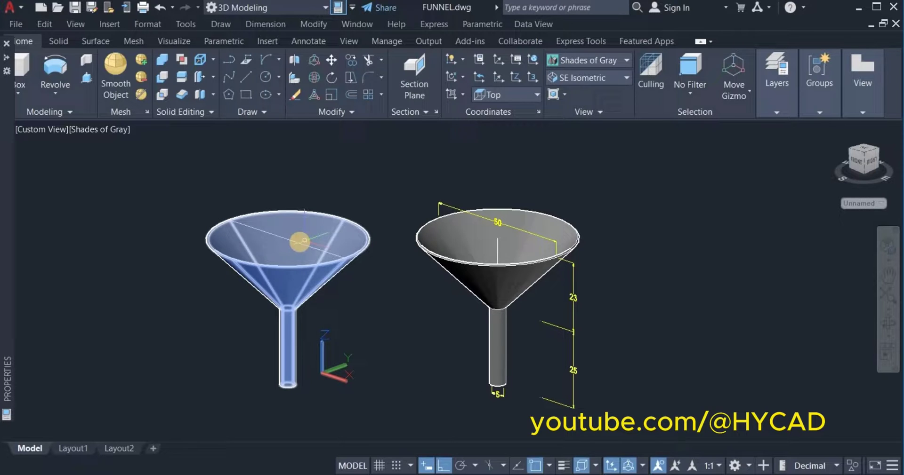
Erase the left funnel's top line and the right funnel's vertical axis line.
{"action": "left_click", "coordinate": [297, 242]}
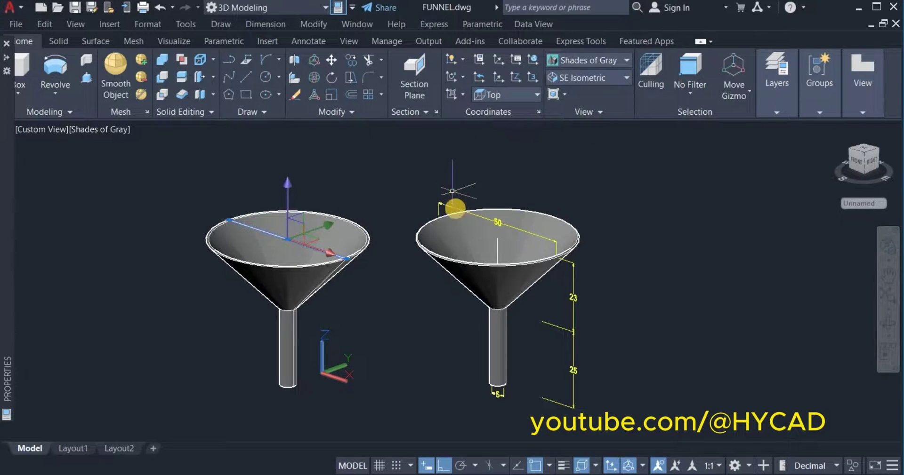
{"action": "scroll", "coordinate": [486, 312], "scroll_direction": "up", "scroll_amount": 5}
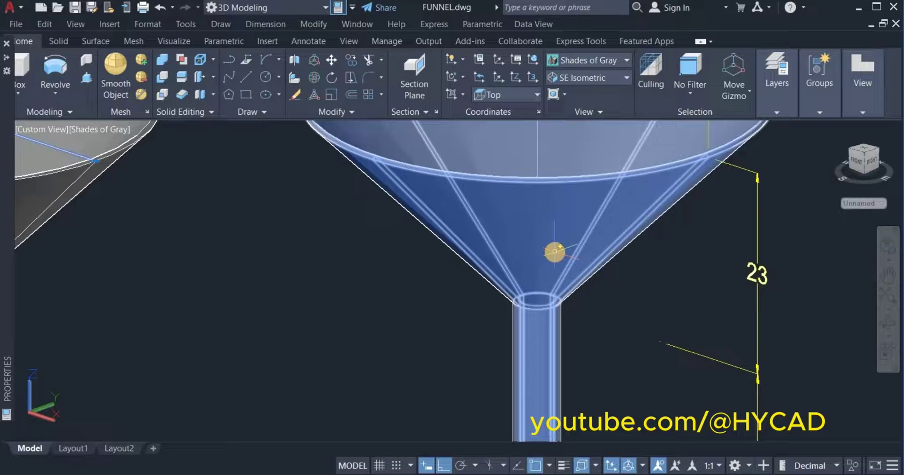
{"action": "scroll", "coordinate": [554, 255], "scroll_direction": "down", "scroll_amount": 4}
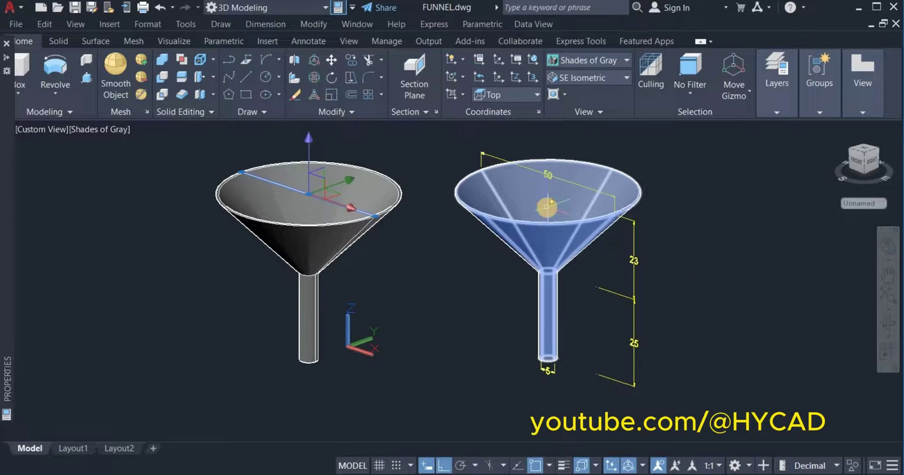
{"action": "left_click", "coordinate": [547, 280]}
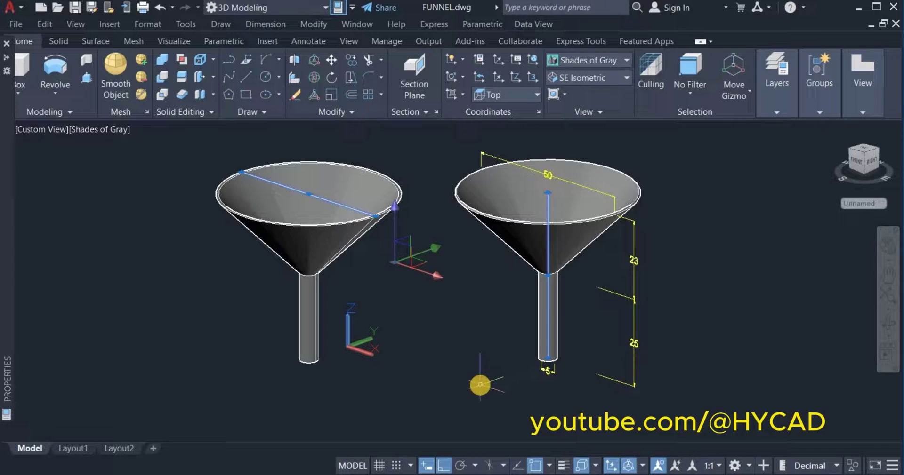
{"action": "right_click", "coordinate": [479, 385]}
{"action": "left_click", "coordinate": [541, 149]}
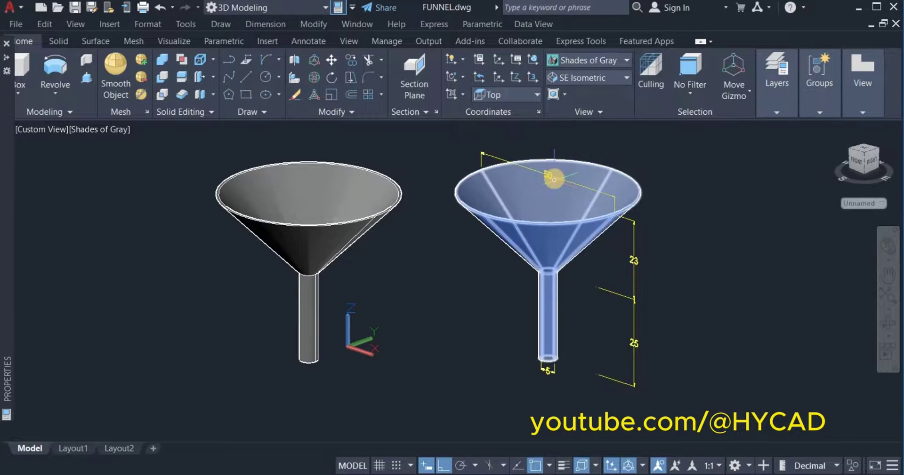
Remove the right funnel's dimensions with a crossing selection and clear the selection.
{"action": "left_click", "coordinate": [554, 179]}
{"action": "left_click", "coordinate": [653, 380]}
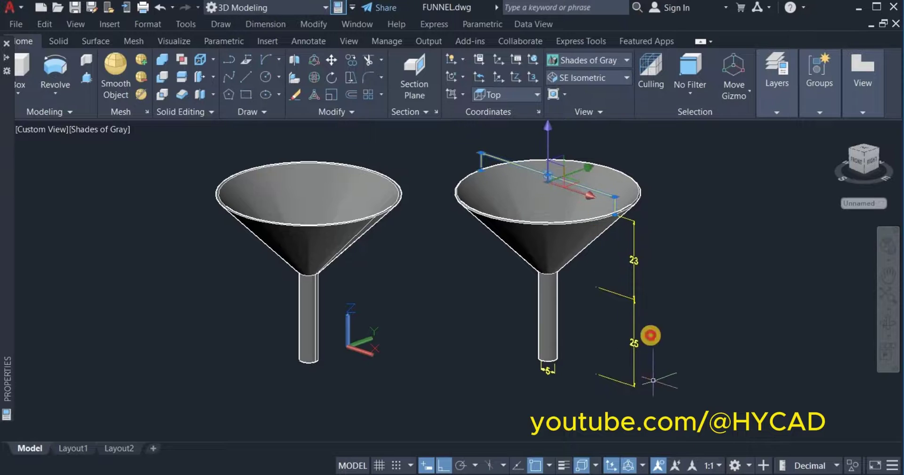
{"action": "left_click", "coordinate": [641, 291]}
{"action": "right_click", "coordinate": [699, 268]}
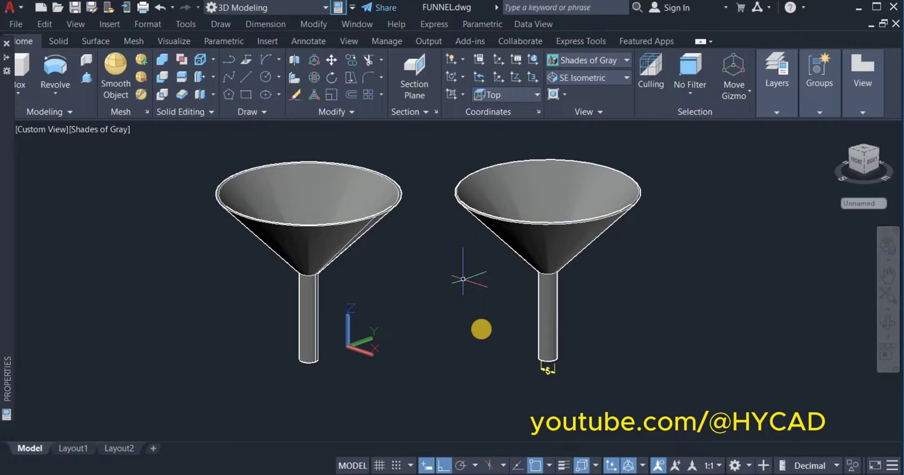
{"action": "right_click", "coordinate": [649, 302]}
{"action": "key", "text": "Escape"}
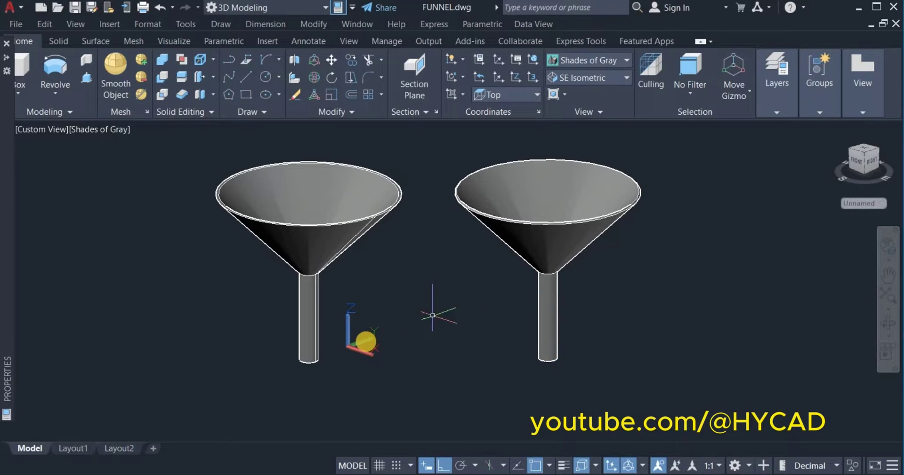
{"action": "left_click", "coordinate": [489, 62]}
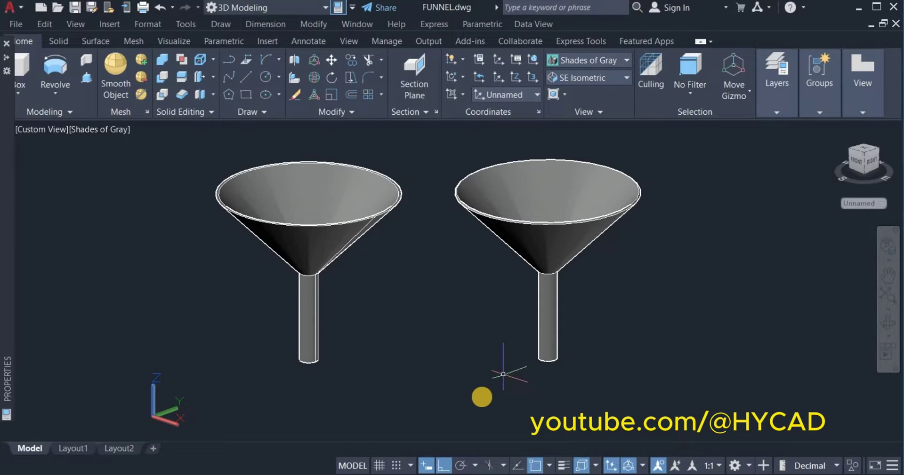